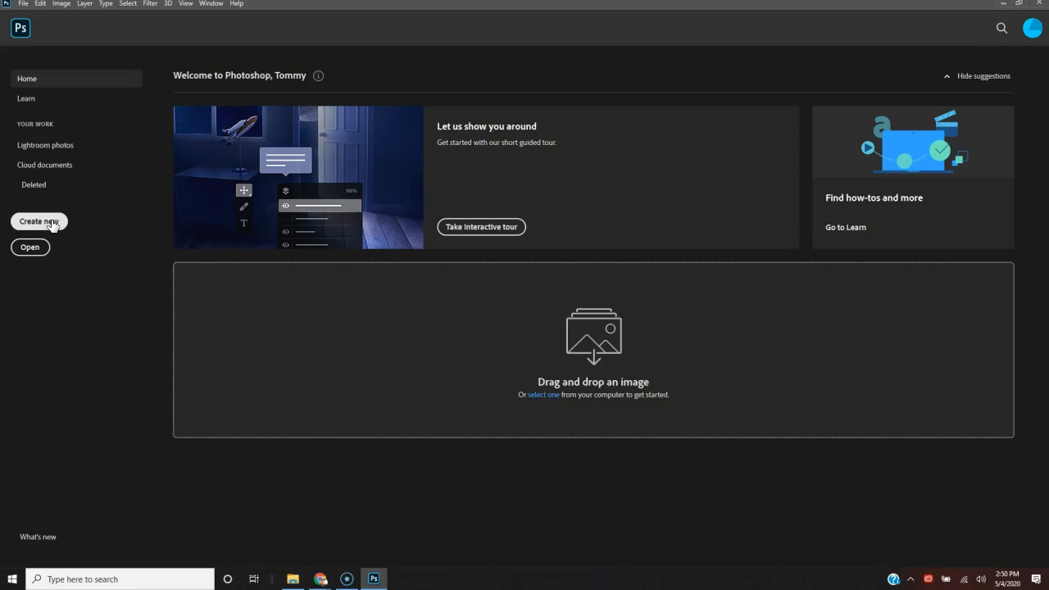
Step: Start a new document and name it "24 x 36 in Presentation Board Template"
{"action": "left_click", "coordinate": [41, 222]}
{"action": "left_click", "coordinate": [38, 224]}
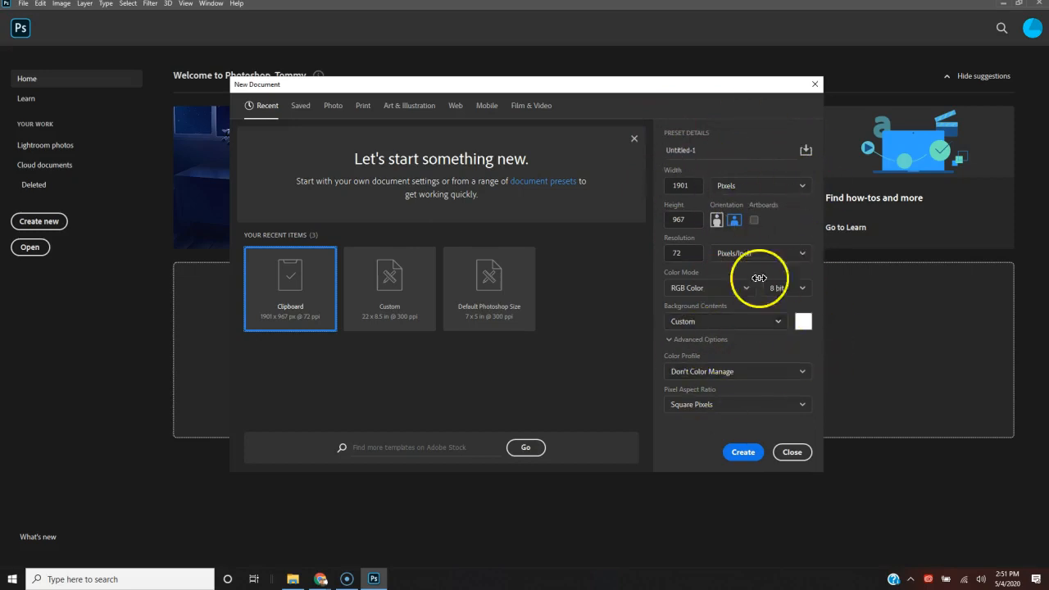
{"action": "left_click", "coordinate": [713, 154]}
{"action": "left_click_drag", "start_coordinate": [714, 152], "coordinate": [649, 187]}
{"action": "type", "text": "24 x 36 in Template"}
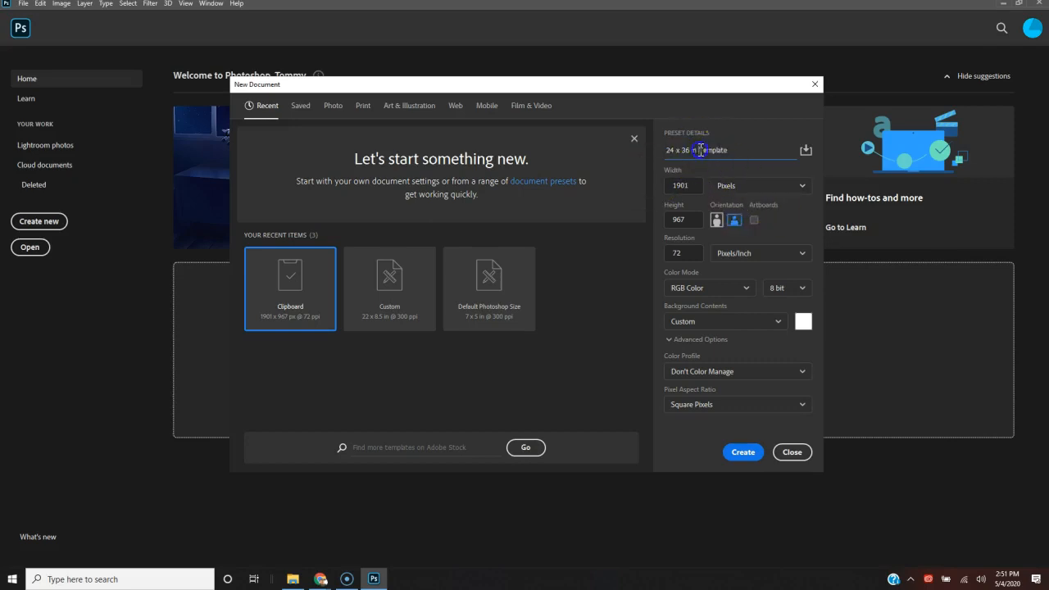
{"action": "type", "text": "Po"}
{"action": "key", "text": "BackSpace"}
{"action": "key", "text": "BackSpace"}
{"action": "key", "text": "BackSpace"}
{"action": "key", "text": "BackSpace"}
{"action": "type", "text": "Presentation Board"}
Step: Set the new document's units to inches with portrait orientation, 24 wide and 36 high
{"action": "left_click", "coordinate": [803, 186]}
{"action": "left_click", "coordinate": [764, 229]}
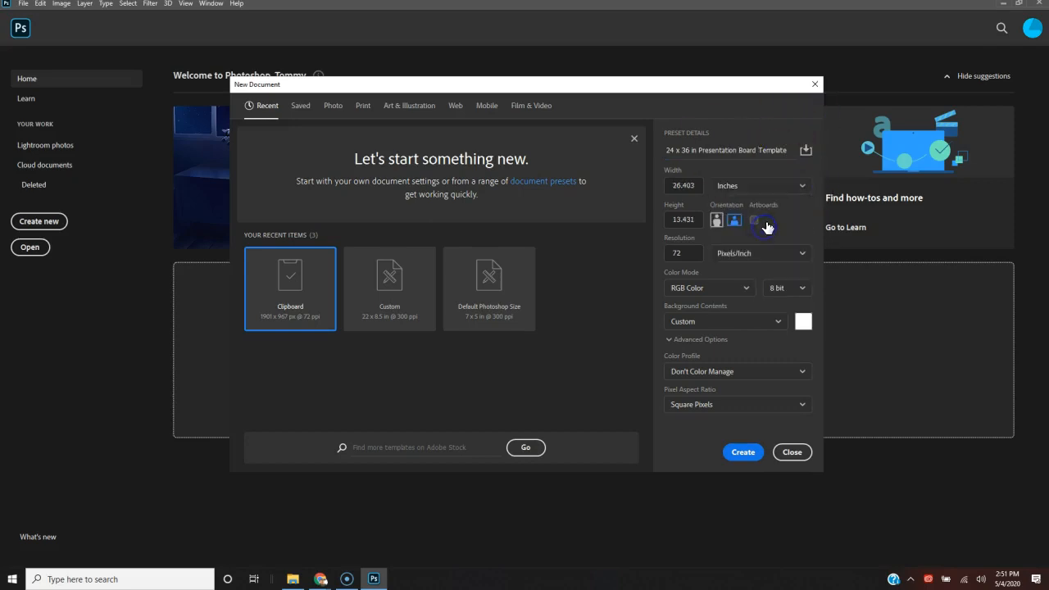
{"action": "left_click", "coordinate": [715, 223]}
{"action": "left_click", "coordinate": [696, 220]}
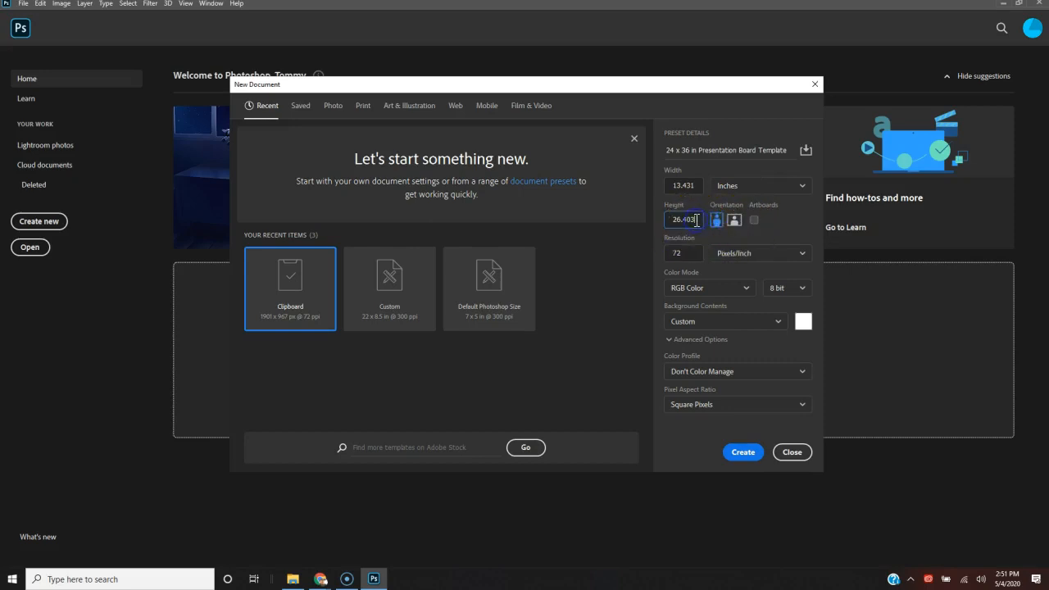
{"action": "left_click_drag", "start_coordinate": [697, 221], "coordinate": [668, 223]}
{"action": "type", "text": "24"}
{"action": "key", "text": "BackSpace"}
{"action": "type", "text": "36"}
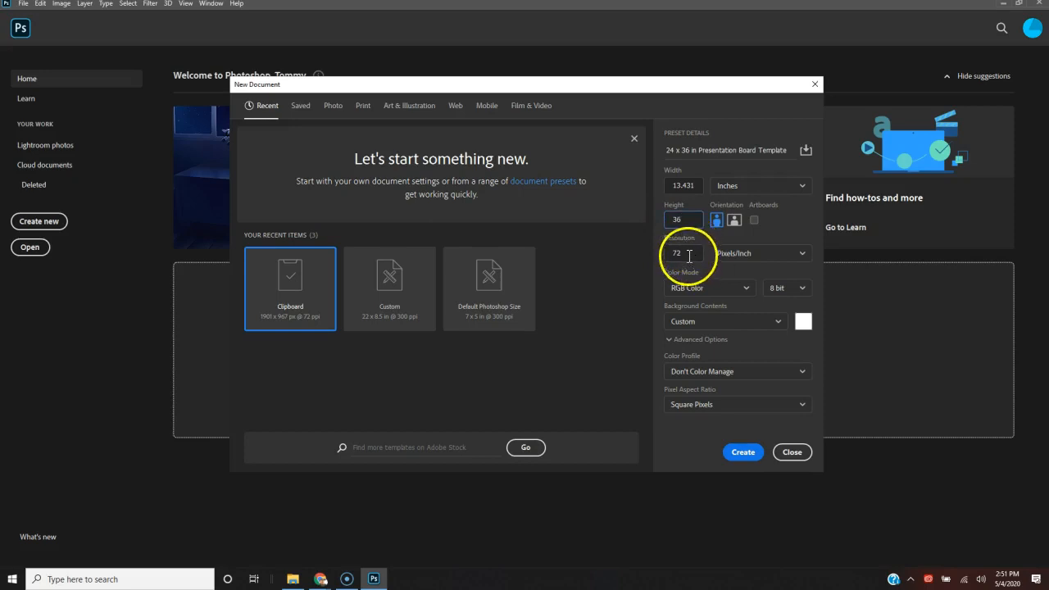
{"action": "left_click_drag", "start_coordinate": [695, 185], "coordinate": [650, 182]}
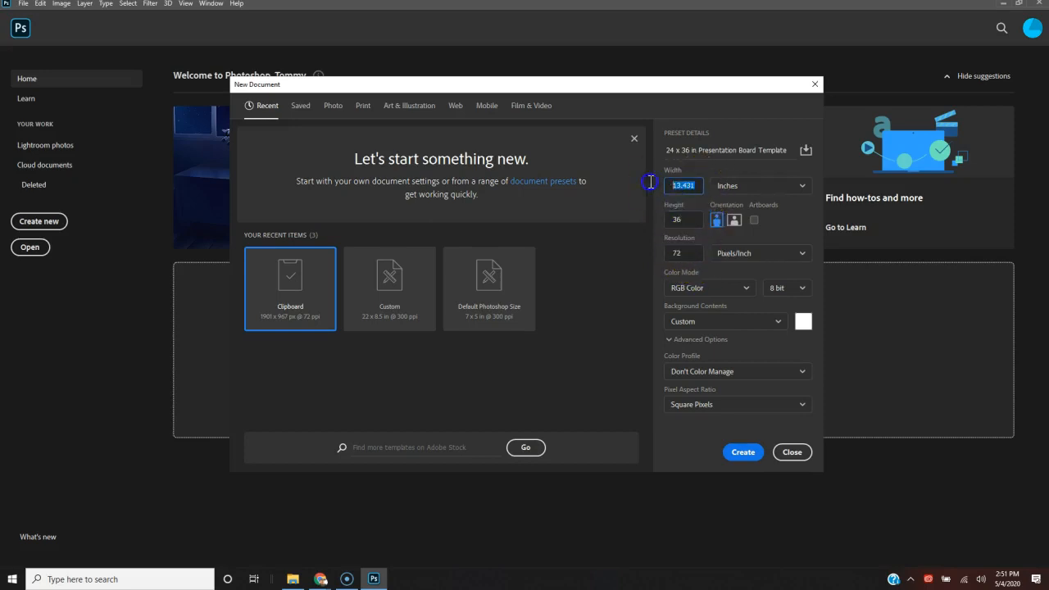
{"action": "type", "text": "24"}
Step: Set the new document's resolution to 150 pixels/inch
{"action": "left_click", "coordinate": [679, 253]}
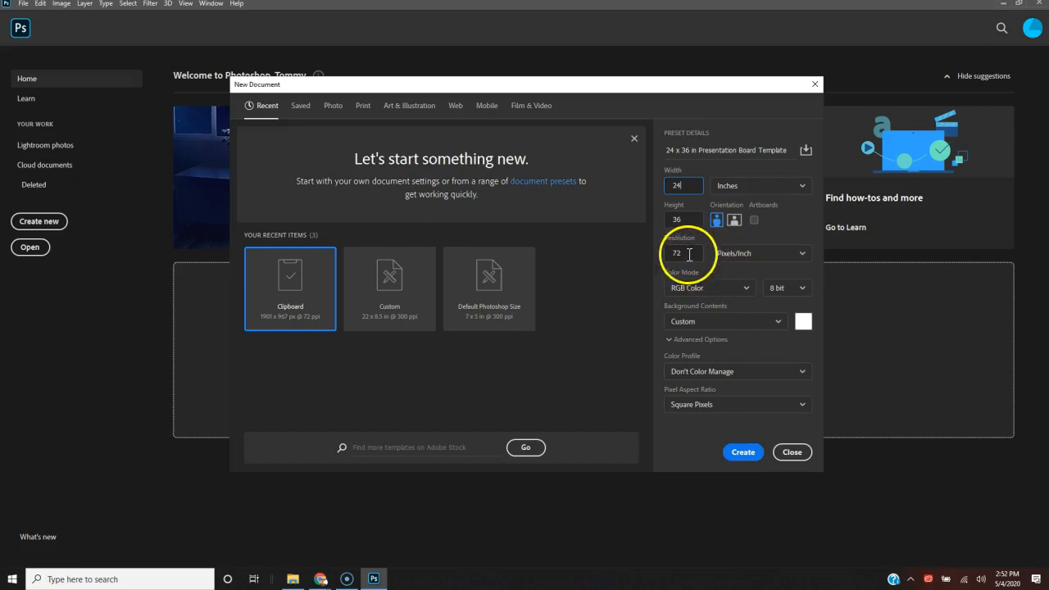
{"action": "type", "text": "300"}
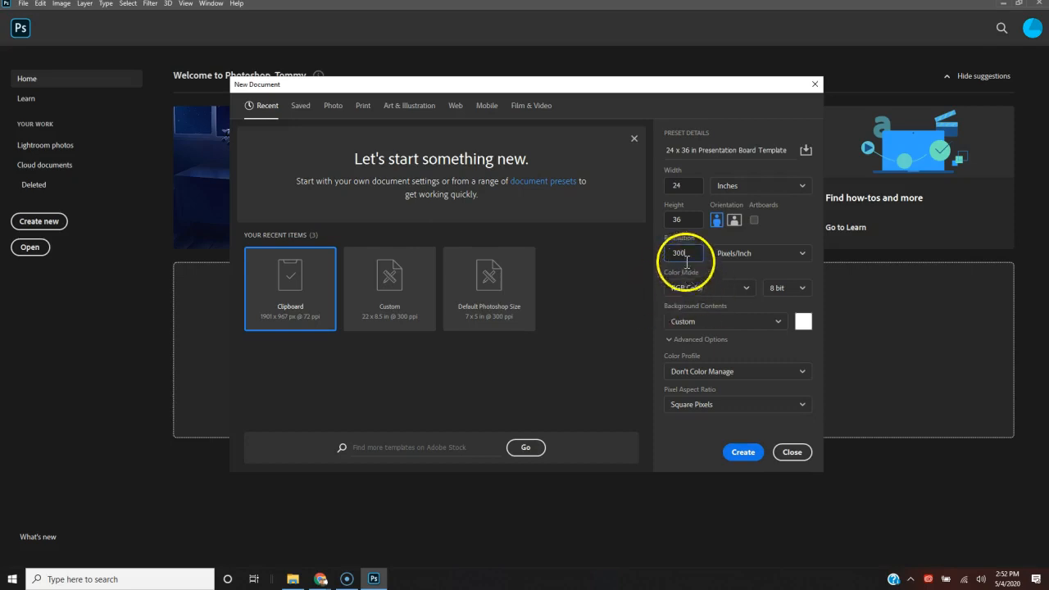
{"action": "left_click_drag", "start_coordinate": [692, 253], "coordinate": [666, 256]}
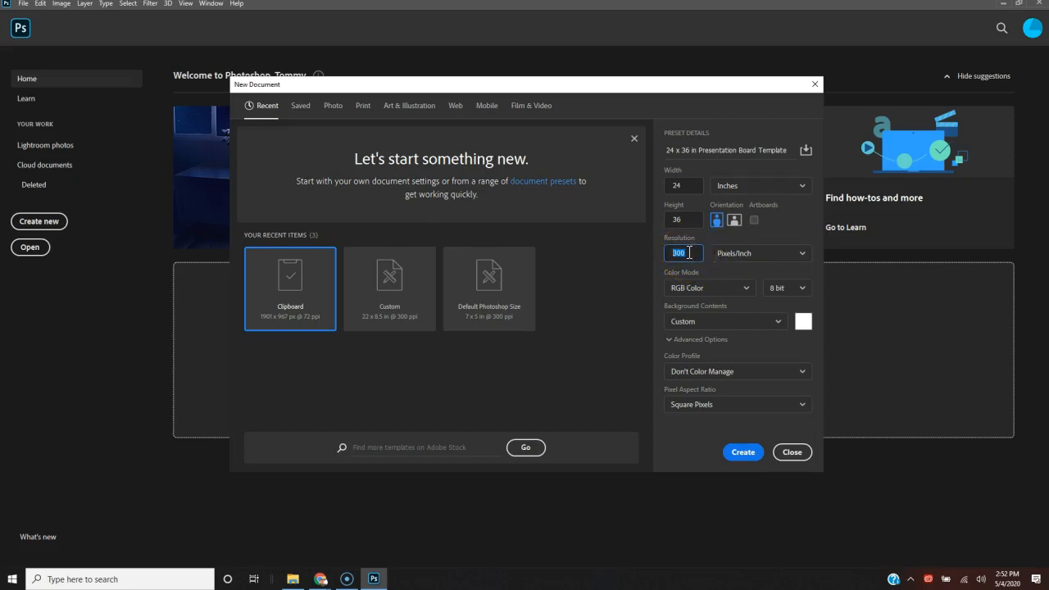
{"action": "left_click", "coordinate": [693, 253]}
{"action": "left_click_drag", "start_coordinate": [691, 253], "coordinate": [666, 254]}
{"action": "type", "text": "150"}
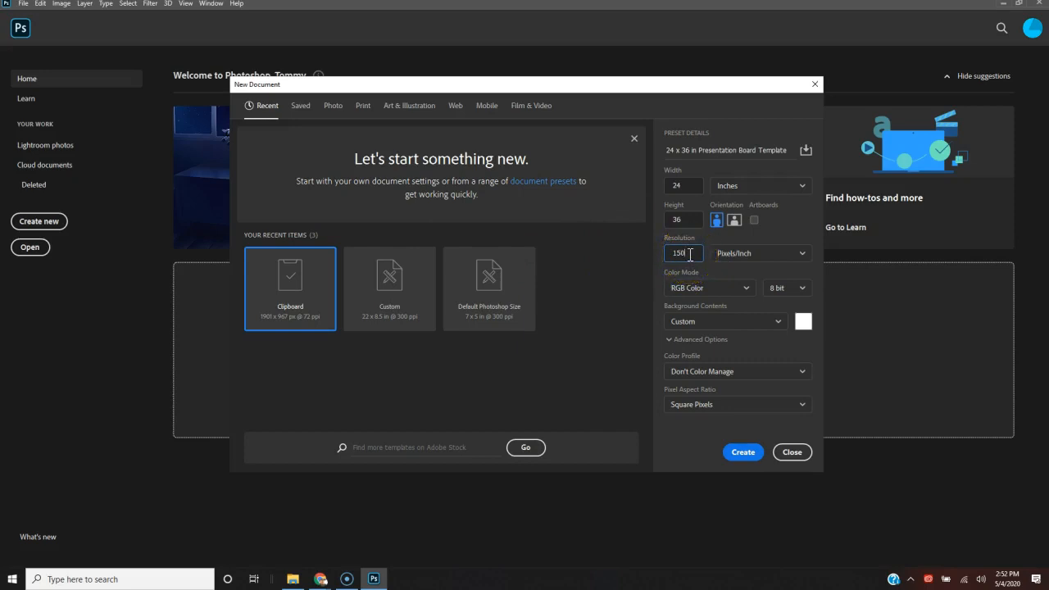
Step: Set the color mode to CMYK Color at 16 bit and create the document
{"action": "left_click", "coordinate": [740, 293]}
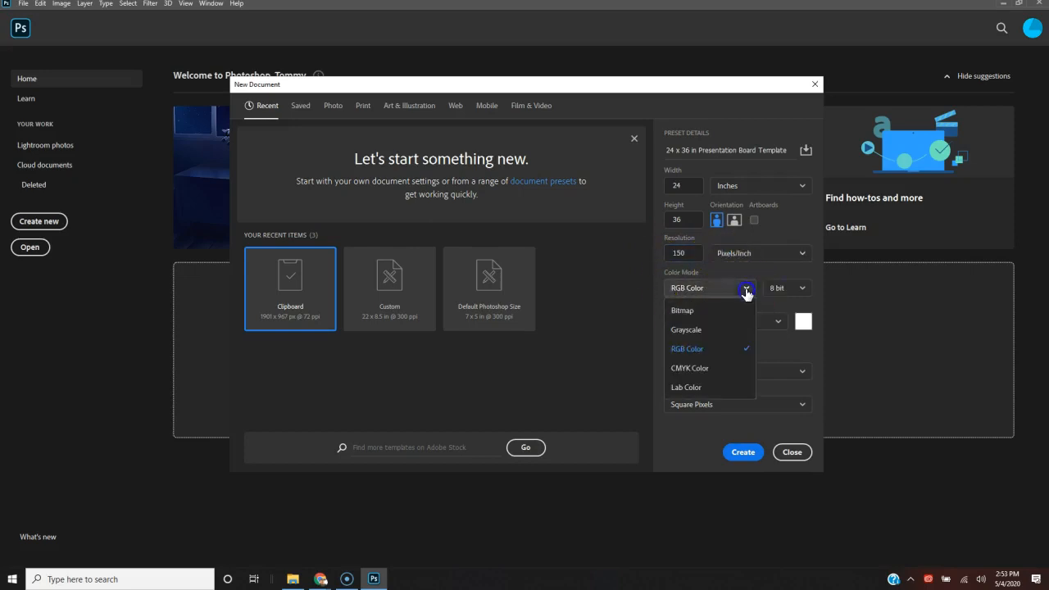
{"action": "left_click", "coordinate": [706, 371]}
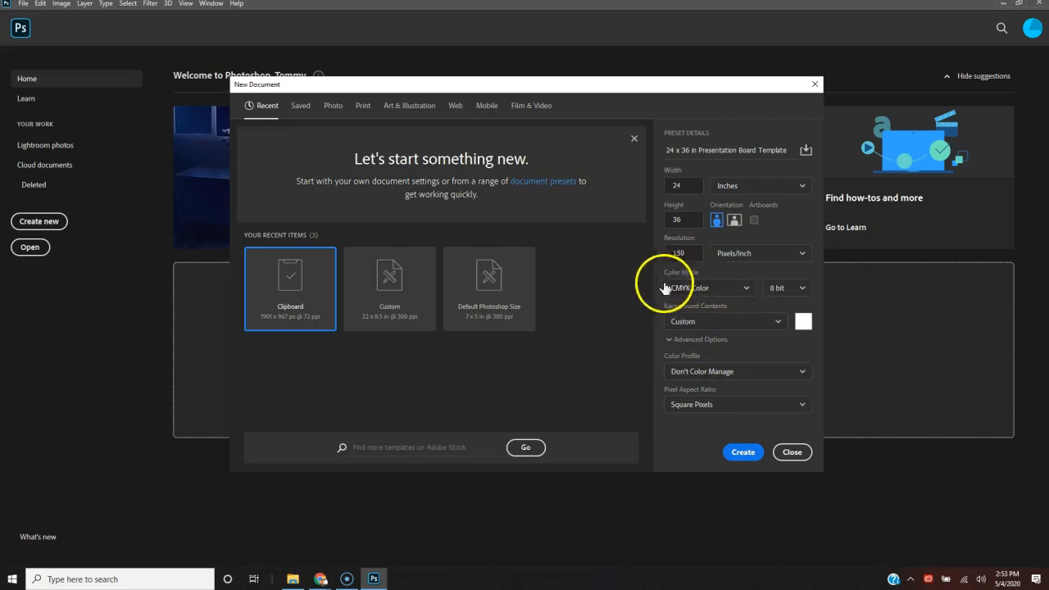
{"action": "left_click", "coordinate": [738, 288]}
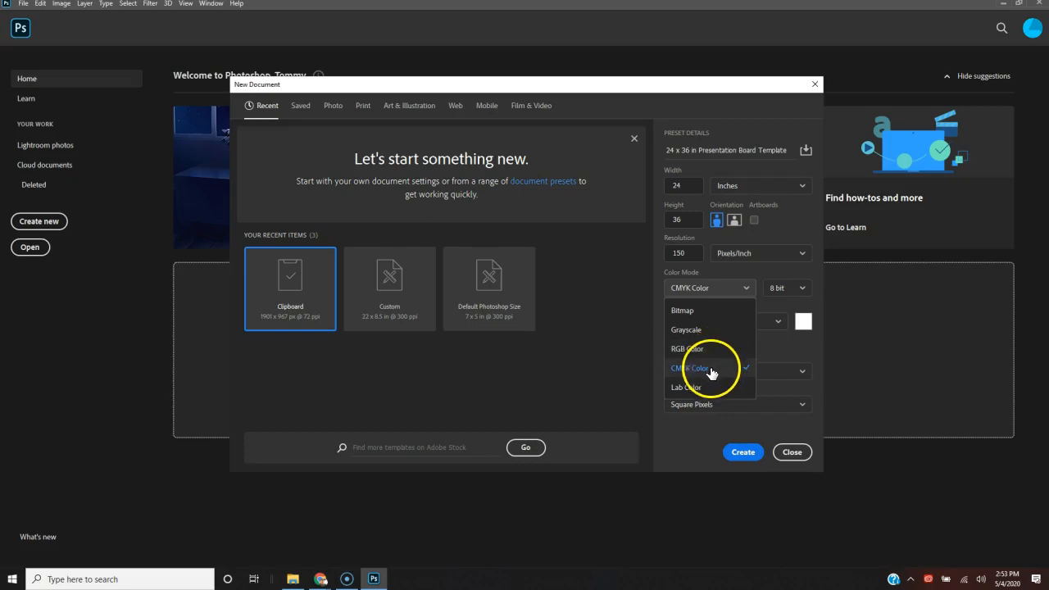
{"action": "left_click", "coordinate": [709, 367]}
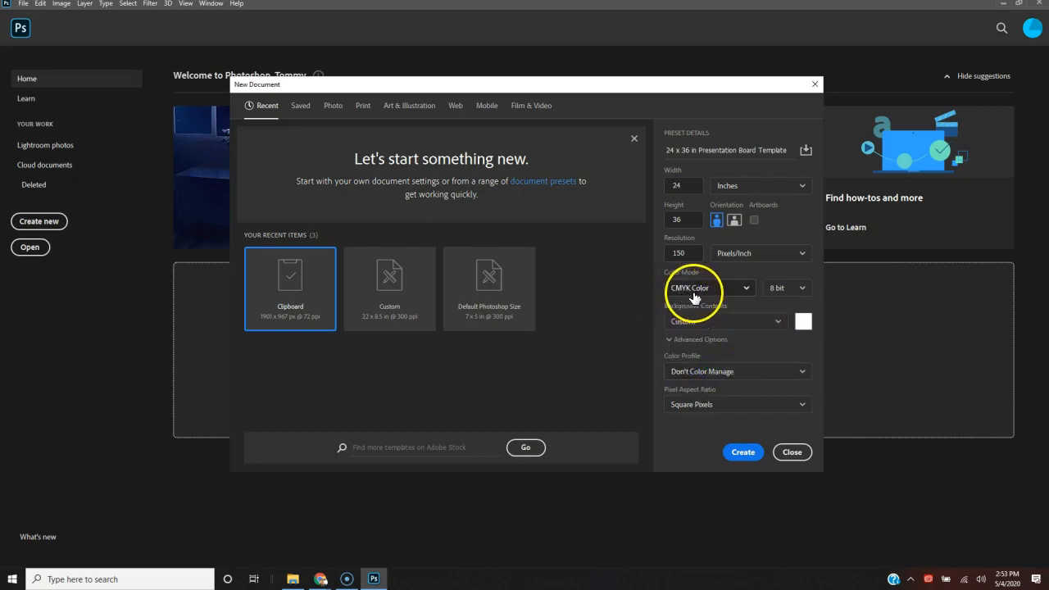
{"action": "left_click", "coordinate": [802, 290]}
{"action": "left_click", "coordinate": [792, 330]}
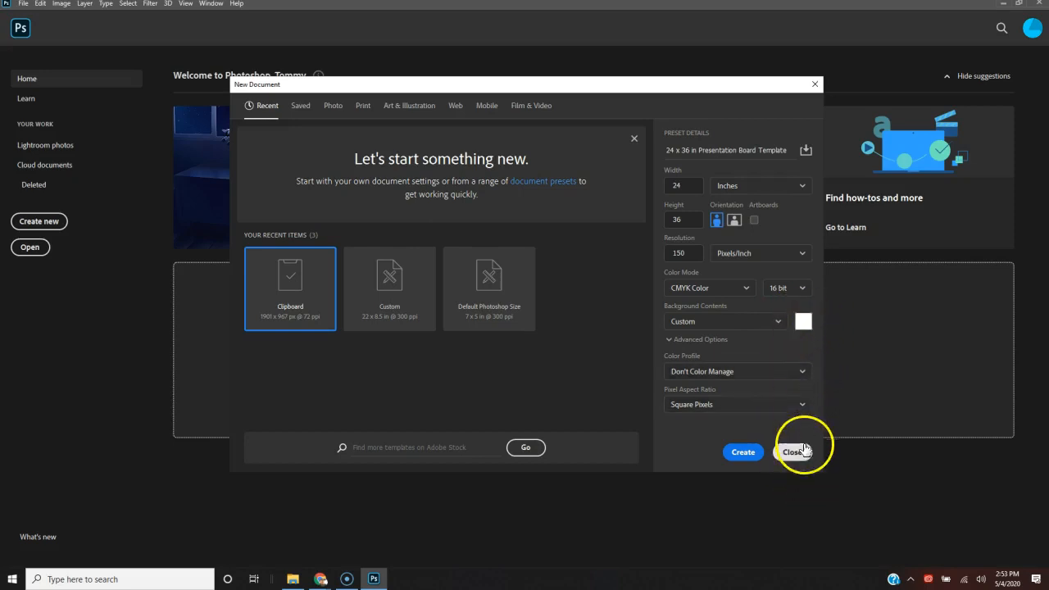
{"action": "left_click", "coordinate": [762, 454]}
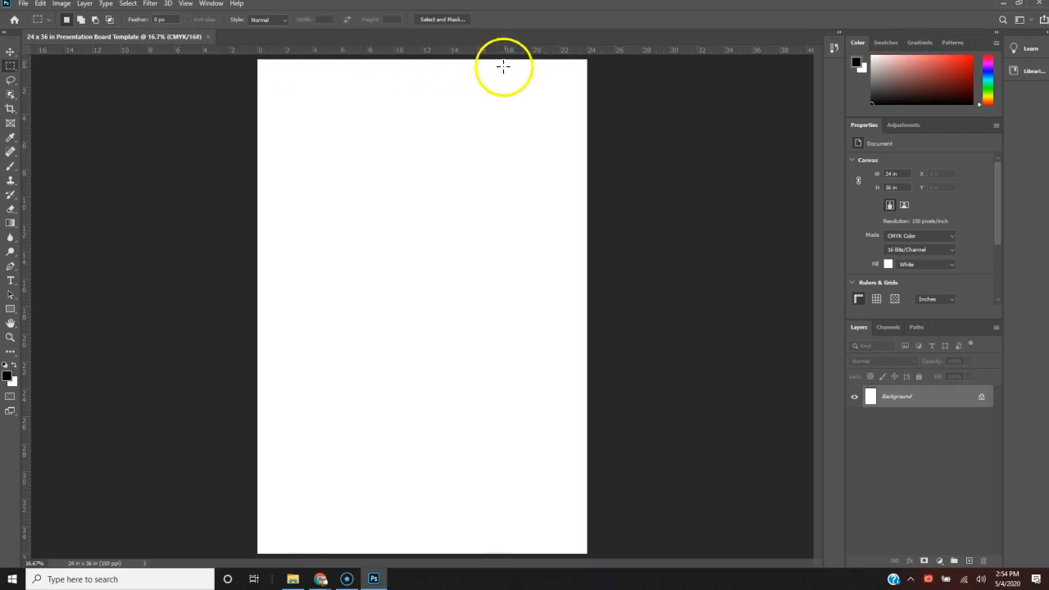
{"action": "left_click", "coordinate": [186, 4]}
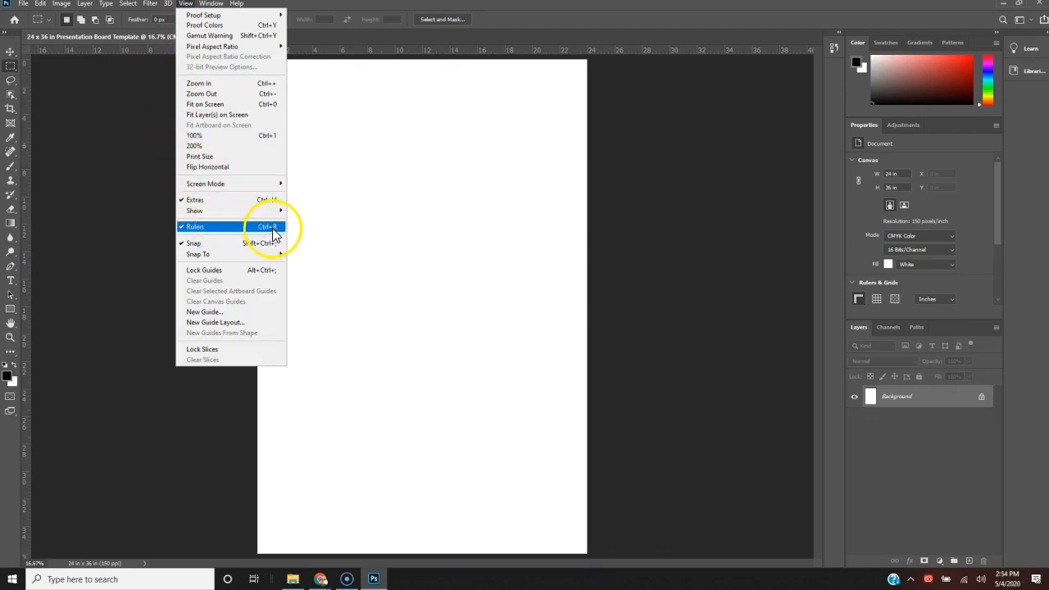
{"action": "left_click", "coordinate": [660, 207]}
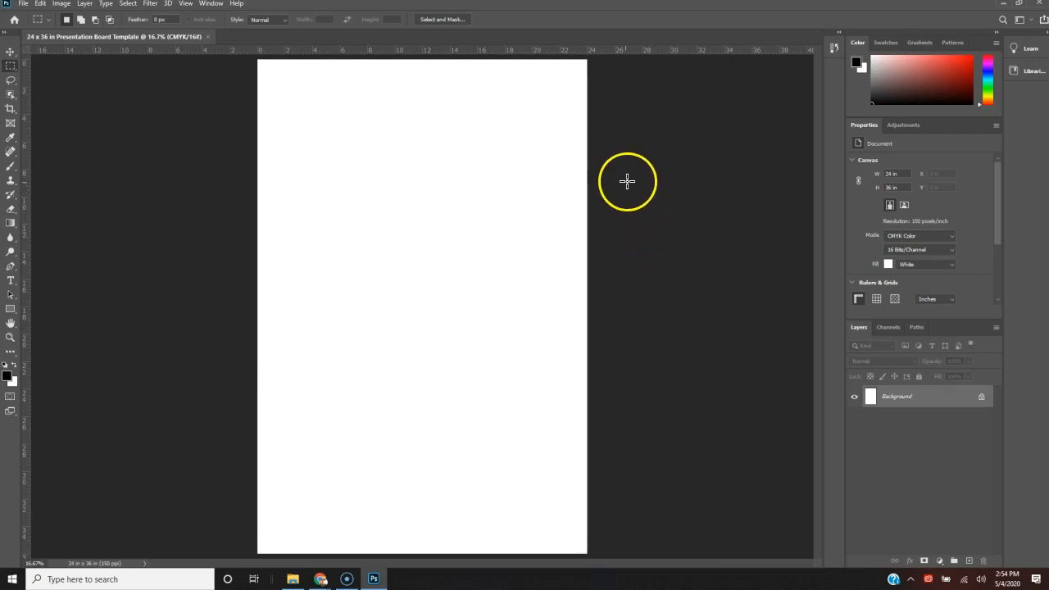
Step: Start saving the document on the computer under a new name, adding "Arch 113 Project" in front of the proposed file name
{"action": "left_click", "coordinate": [23, 3]}
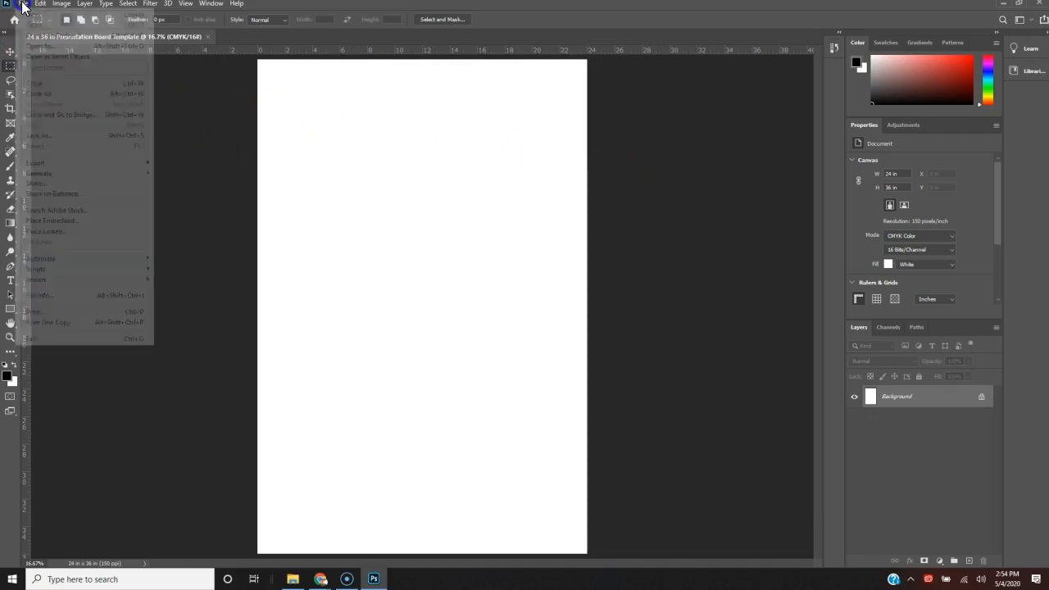
{"action": "left_click", "coordinate": [56, 137]}
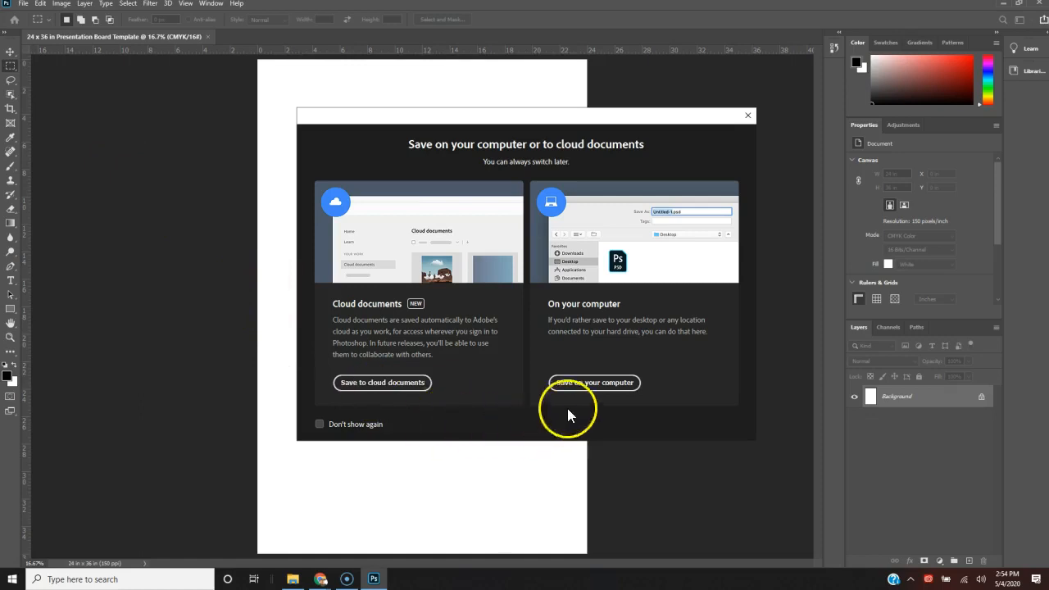
{"action": "left_click", "coordinate": [596, 385]}
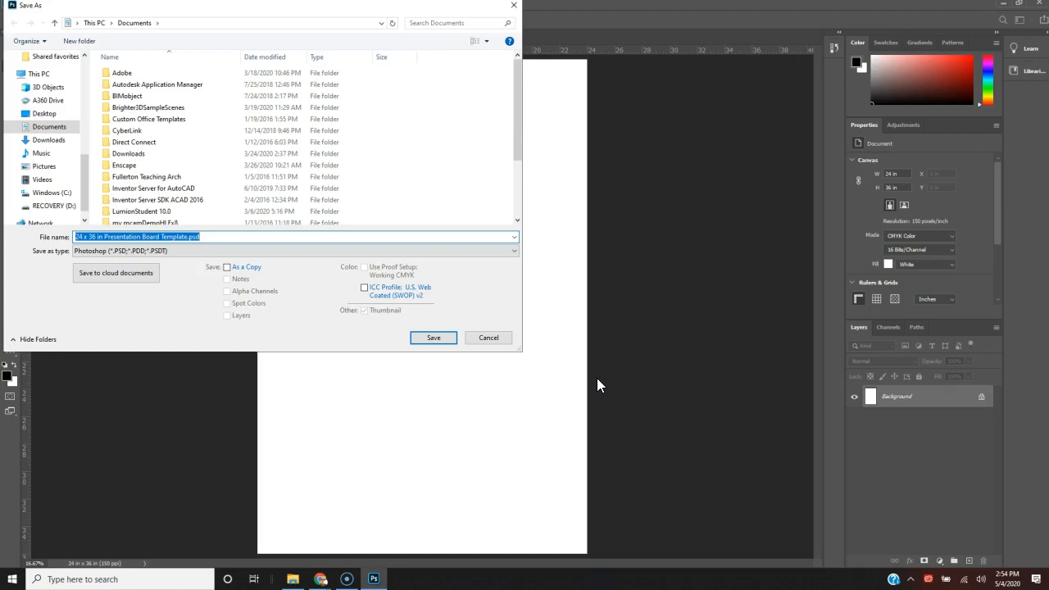
{"action": "key", "text": "Home"}
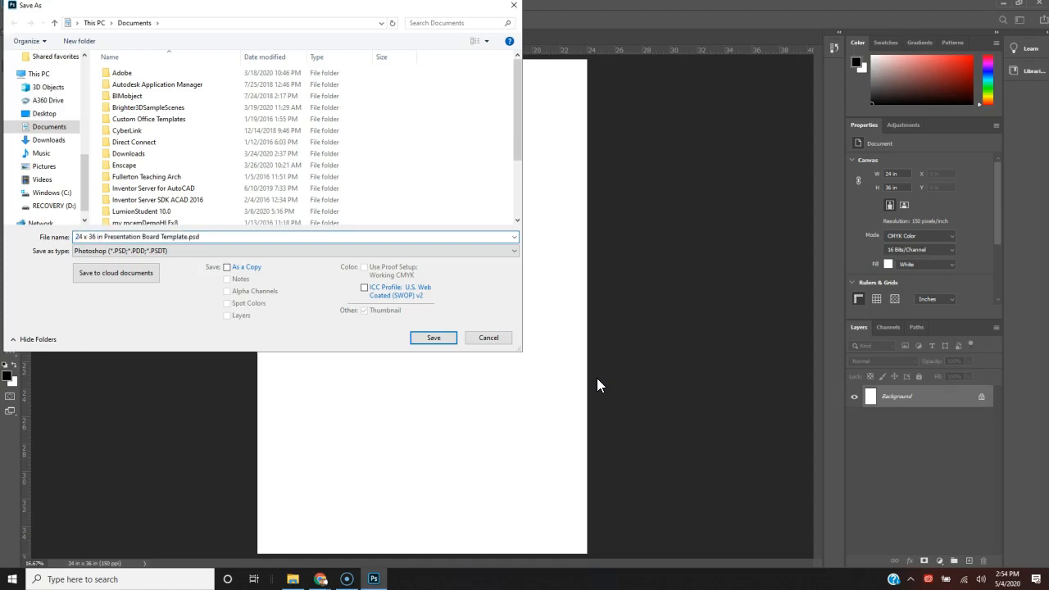
{"action": "type", "text": "Arc"}
{"action": "type", "text": "h 113 "}
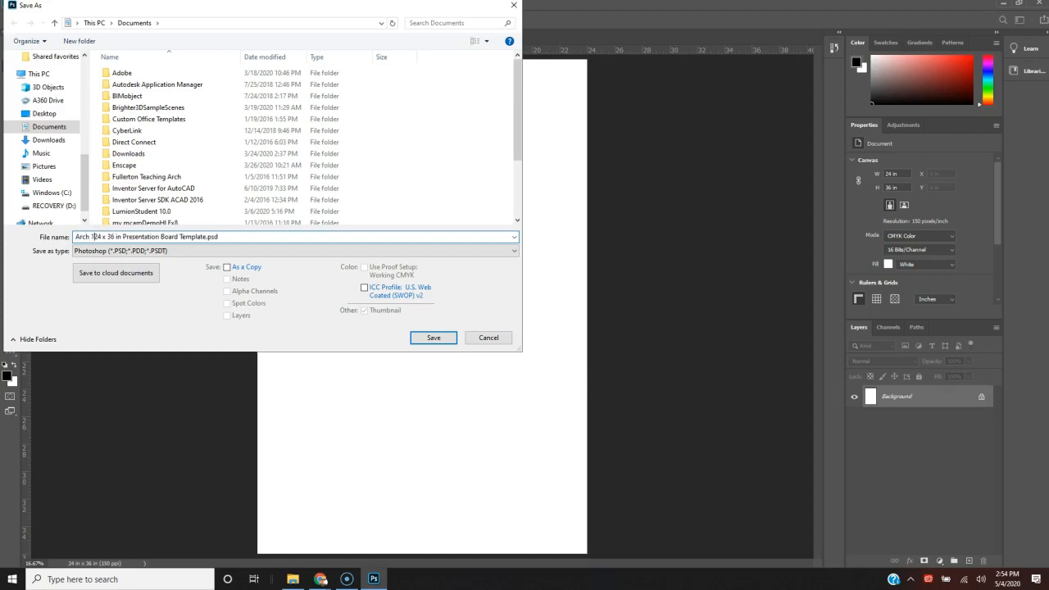
{"action": "type", "text": "Project"}
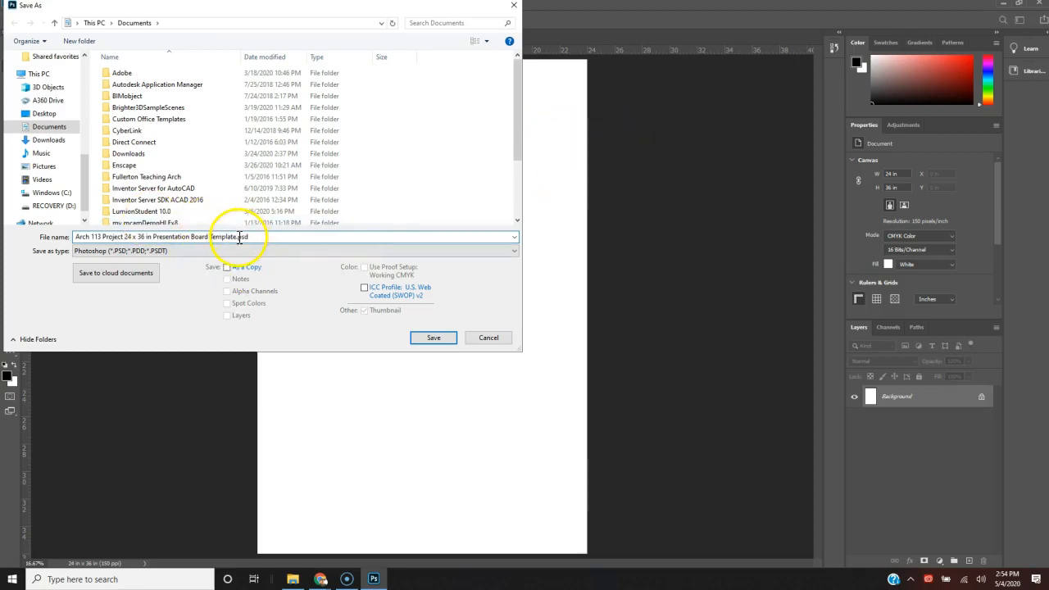
Step: Remove the word "Template" from the file name and save it as "Arch 113 Project 24 x 36 in Presentation Board.psd"
{"action": "left_click", "coordinate": [236, 237]}
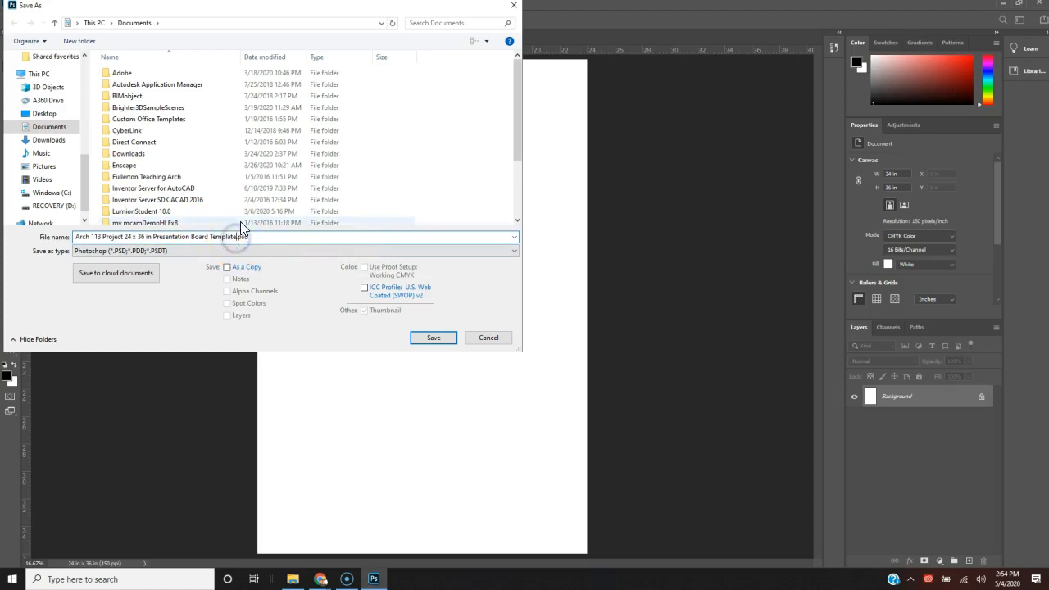
{"action": "key", "text": "BackSpace"}
{"action": "key", "text": "BackSpace"}
{"action": "key", "text": "BackSpace"}
{"action": "key", "text": "BackSpace"}
{"action": "key", "text": "BackSpace"}
{"action": "key", "text": "BackSpace"}
{"action": "key", "text": "BackSpace"}
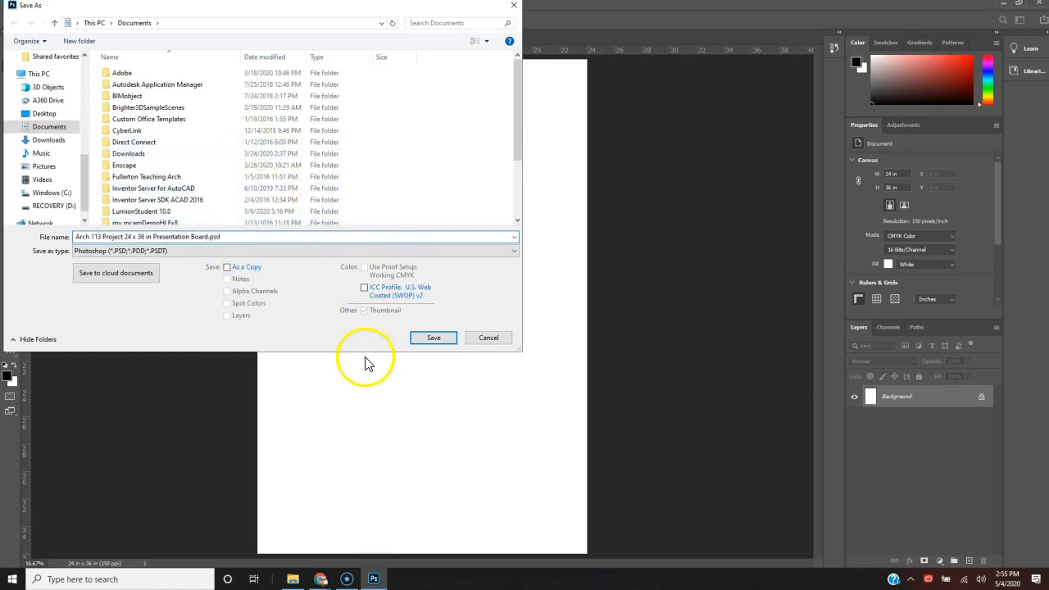
{"action": "left_click", "coordinate": [433, 338]}
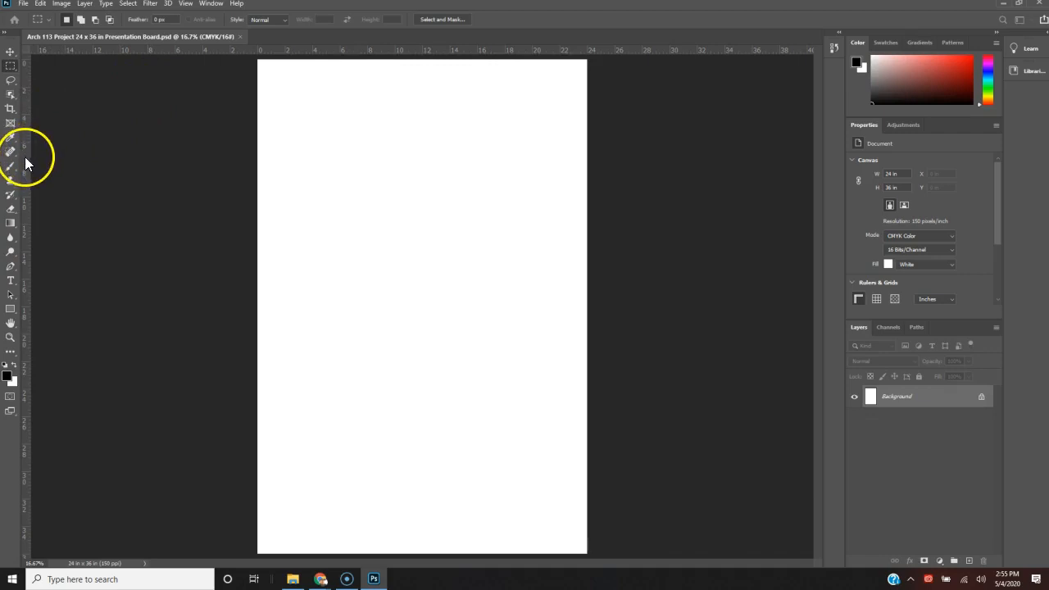
Step: Place two vertical and two horizontal guides just inside the four canvas edges to mark the board's margins
{"action": "left_click_drag", "start_coordinate": [24, 157], "coordinate": [264, 206]}
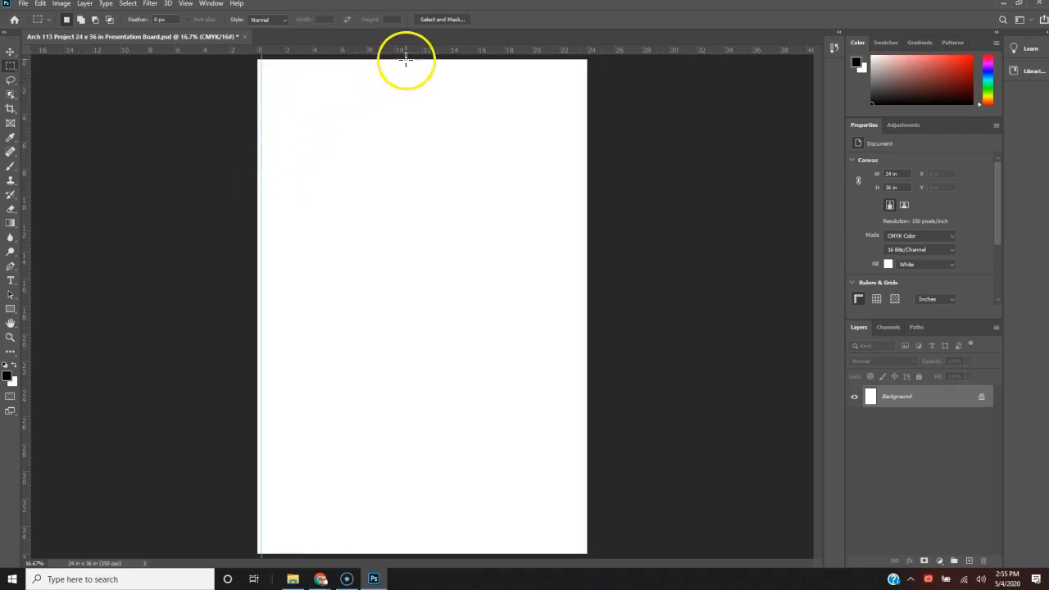
{"action": "left_click_drag", "start_coordinate": [417, 49], "coordinate": [417, 64]}
{"action": "left_click_drag", "start_coordinate": [24, 137], "coordinate": [583, 199]}
{"action": "left_click_drag", "start_coordinate": [532, 52], "coordinate": [311, 549]}
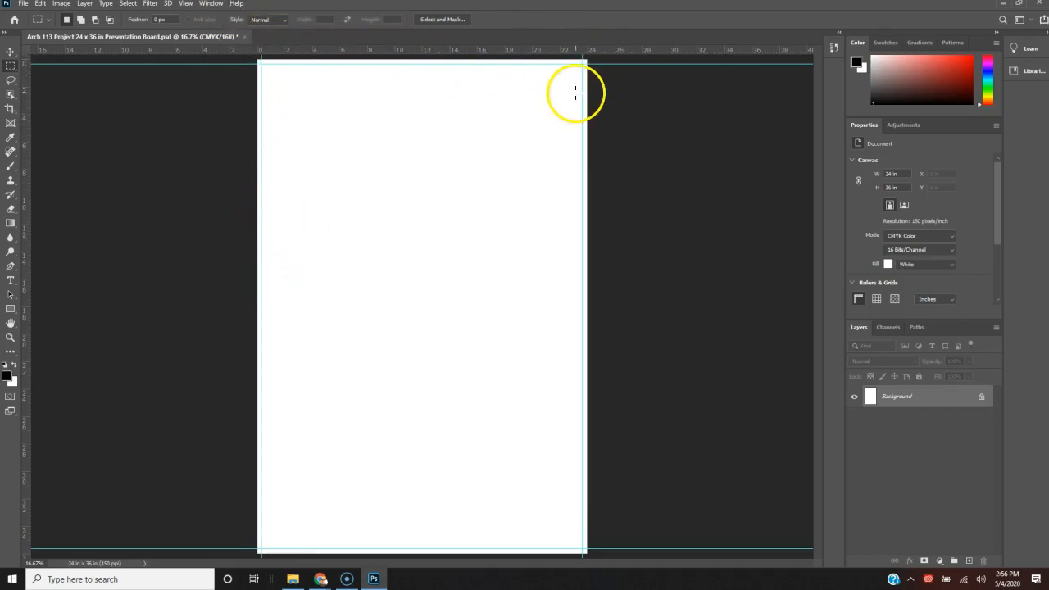
Step: Place a vertical and a horizontal guide through the middle of the canvas, and remove both again
{"action": "left_click_drag", "start_coordinate": [27, 182], "coordinate": [418, 230]}
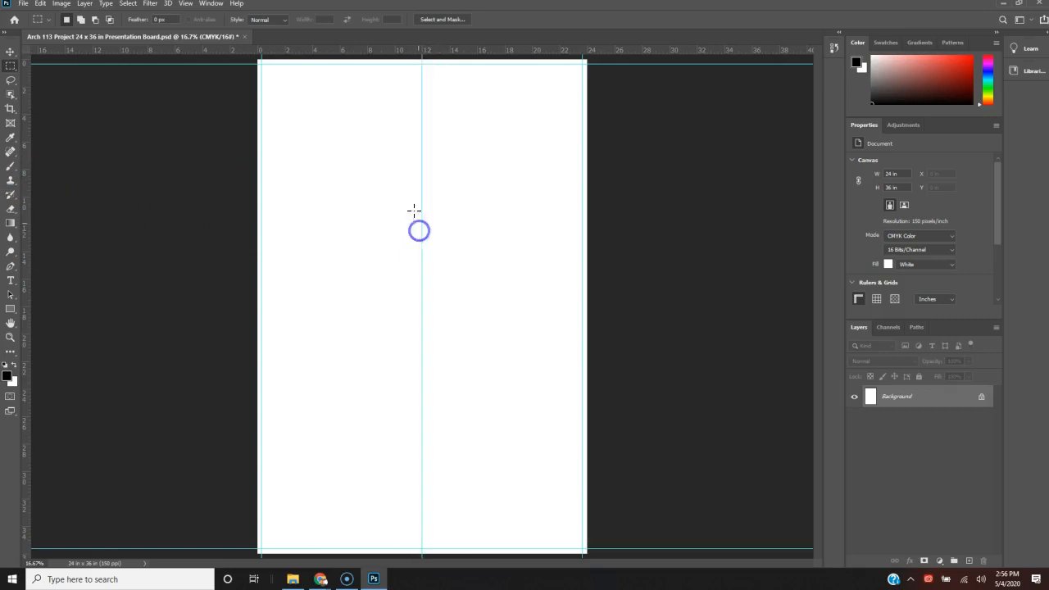
{"action": "left_click_drag", "start_coordinate": [386, 50], "coordinate": [372, 306]}
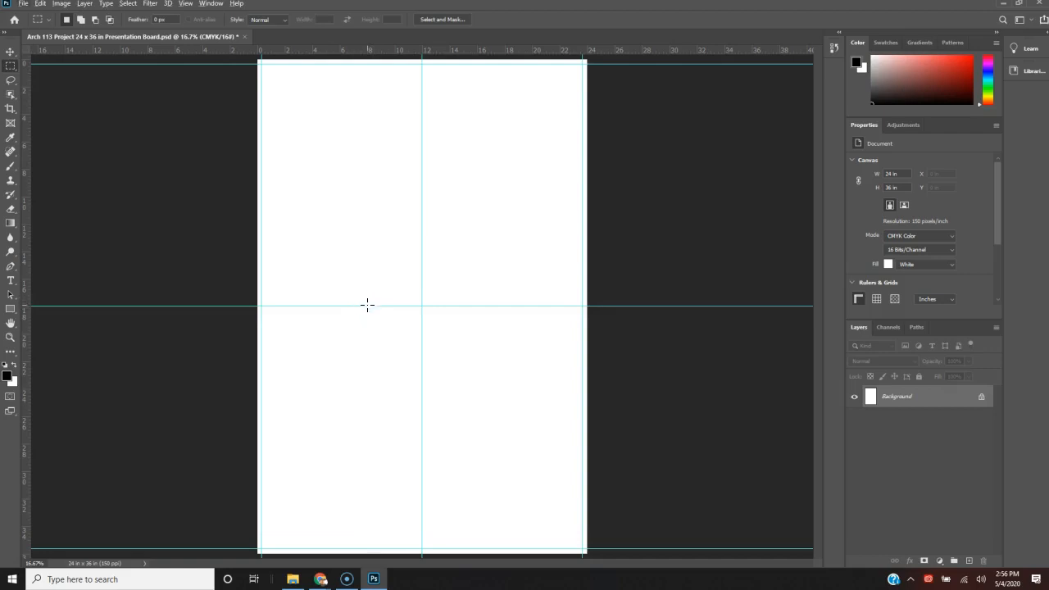
{"action": "left_click_drag", "start_coordinate": [367, 306], "coordinate": [384, 52]}
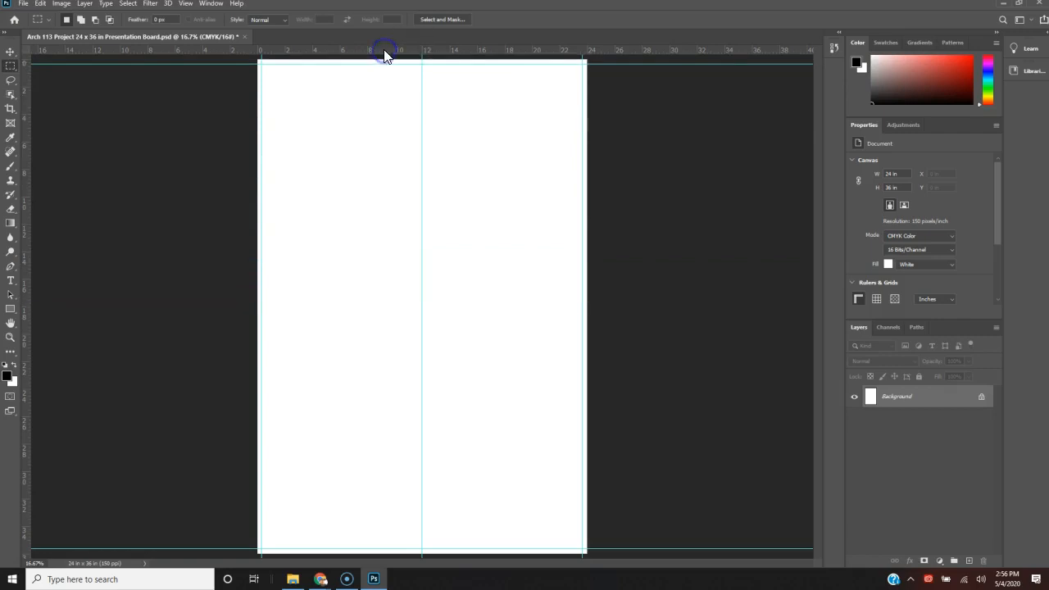
{"action": "left_click_drag", "start_coordinate": [424, 258], "coordinate": [26, 274]}
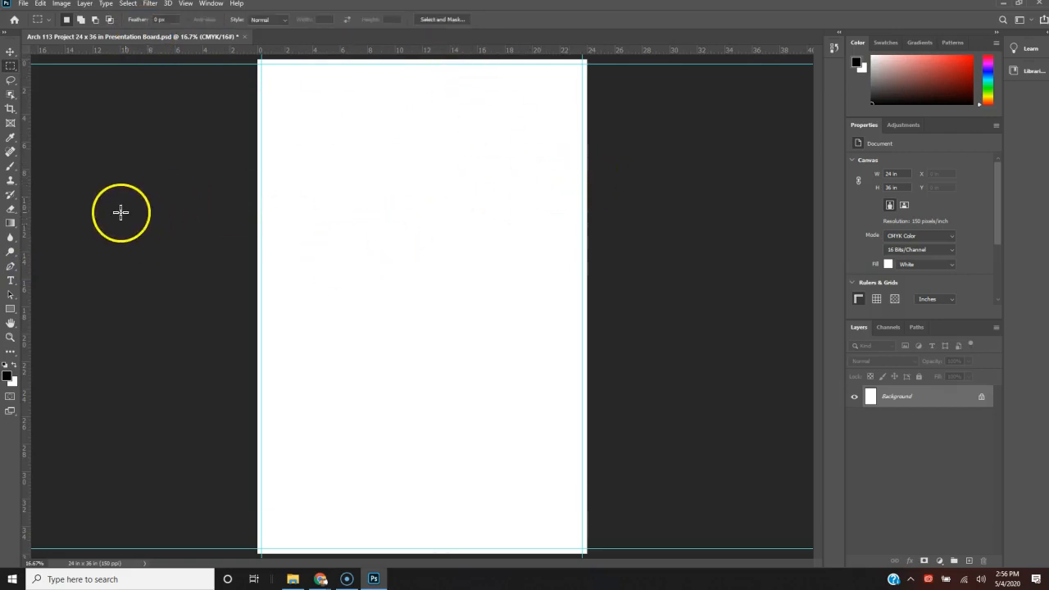
Step: Draw a rectangular marquee selection across the upper part of the canvas, and clear it again
{"action": "left_click", "coordinate": [9, 56]}
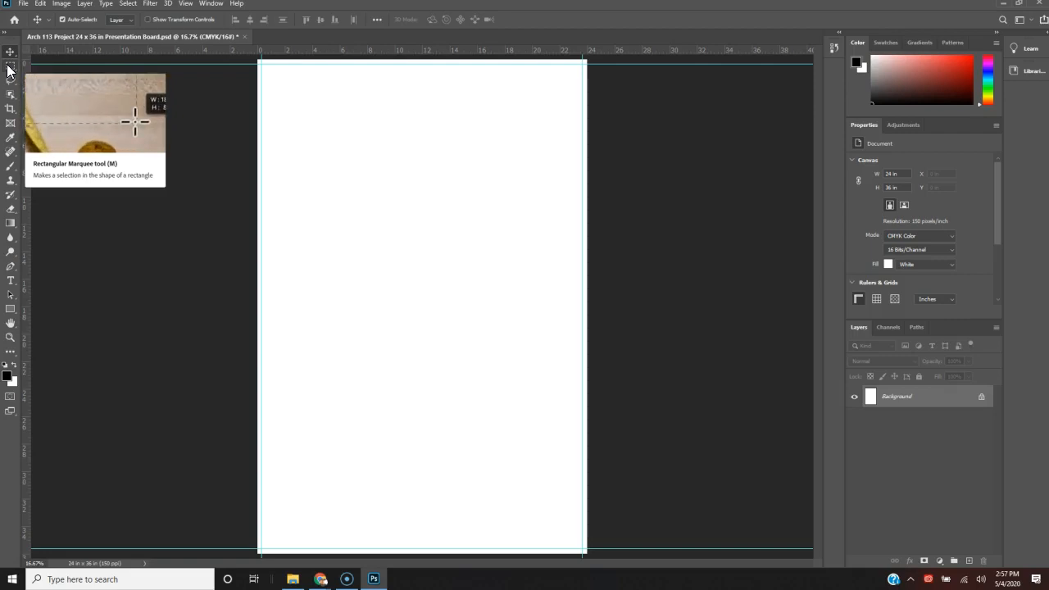
{"action": "left_click", "coordinate": [9, 70]}
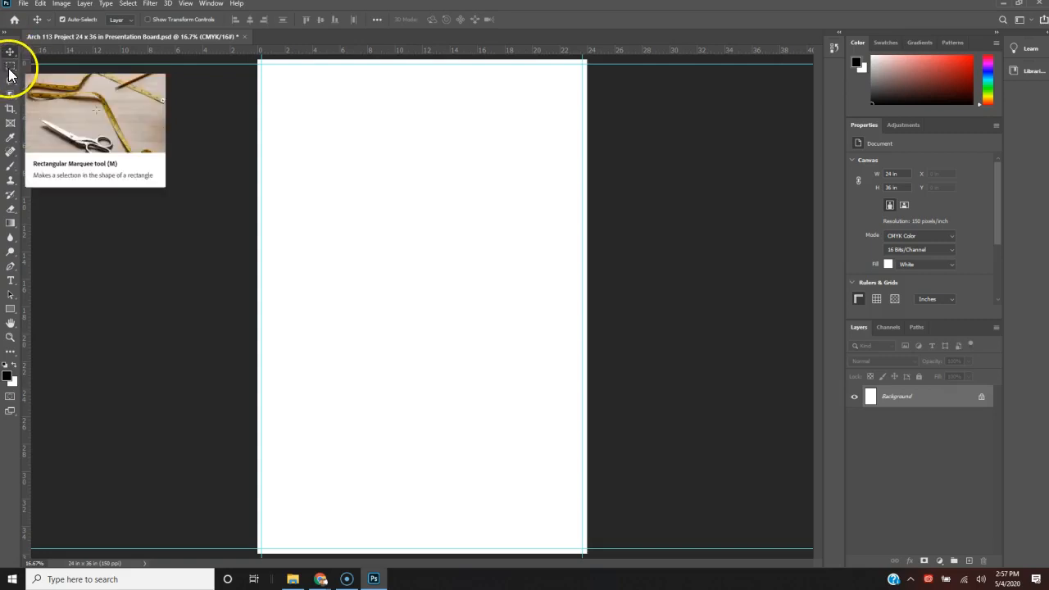
{"action": "right_click", "coordinate": [9, 53]}
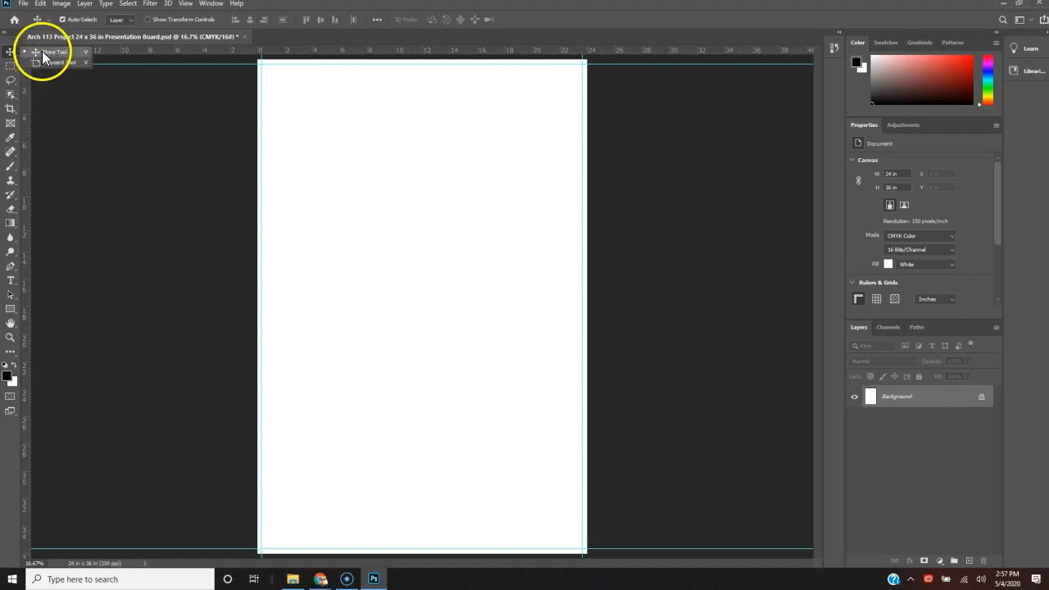
{"action": "right_click", "coordinate": [9, 67]}
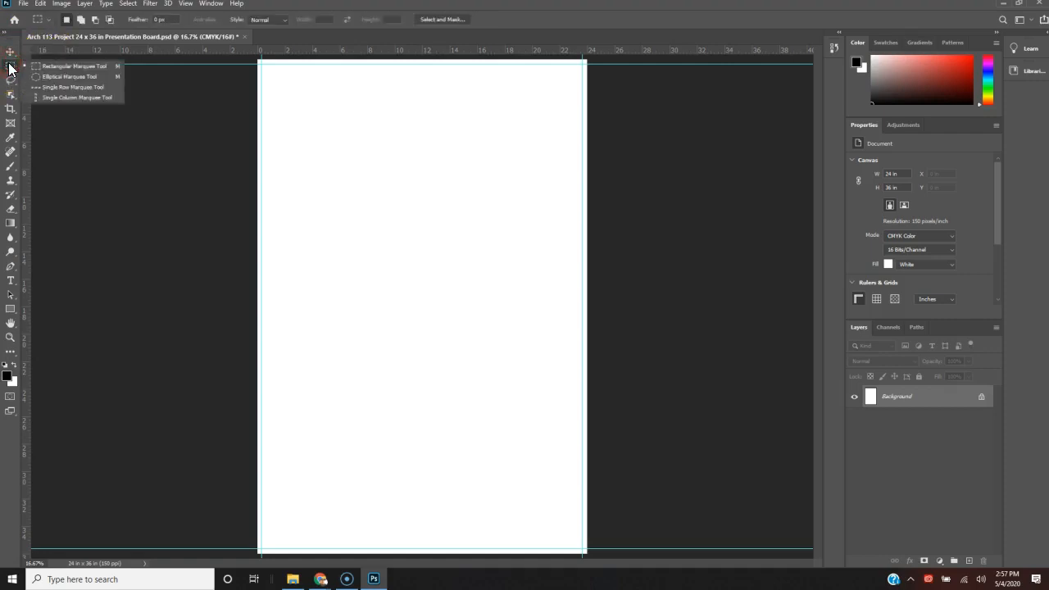
{"action": "left_click", "coordinate": [104, 67]}
{"action": "left_click_drag", "start_coordinate": [290, 109], "coordinate": [517, 354]}
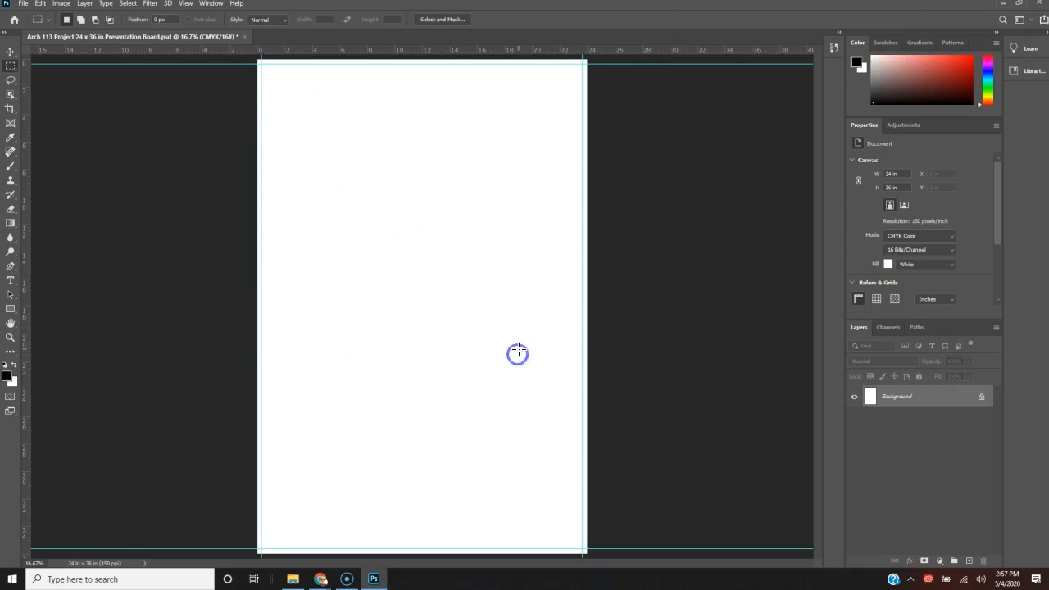
Step: Draw a large upright elliptical marquee selection around the middle of the canvas
{"action": "right_click", "coordinate": [5, 67]}
{"action": "left_click", "coordinate": [37, 74]}
{"action": "left_click_drag", "start_coordinate": [312, 145], "coordinate": [356, 267]}
{"action": "left_click_drag", "start_coordinate": [314, 147], "coordinate": [534, 461]}
Step: Select a single row of pixels in the upper part of the canvas, and remove the selection again
{"action": "right_click", "coordinate": [10, 67]}
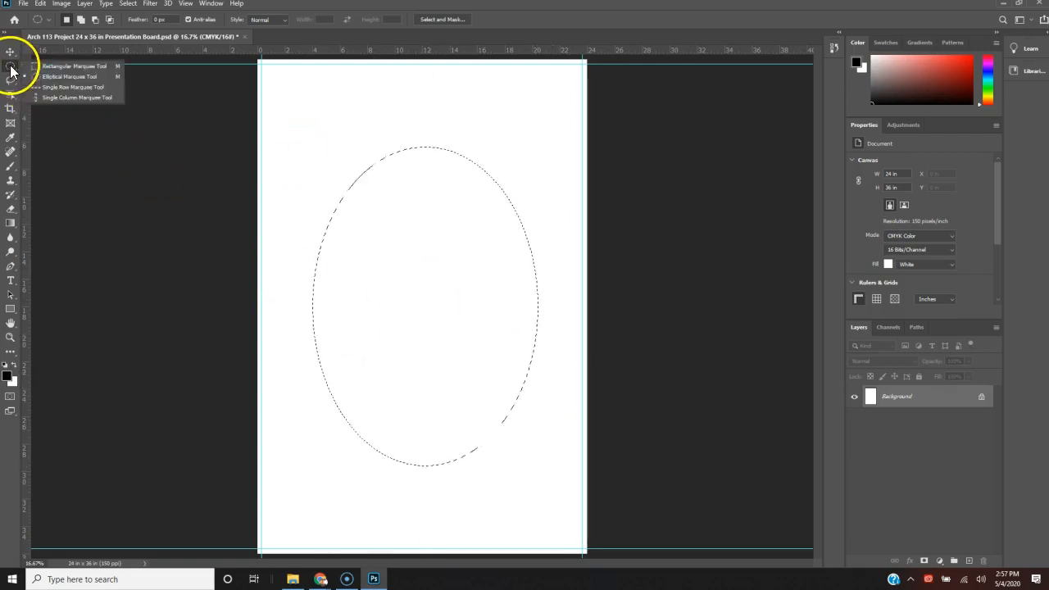
{"action": "left_click", "coordinate": [68, 86]}
{"action": "mouse_move", "coordinate": [408, 174]}
{"action": "left_mouse_down"}
{"action": "mouse_move", "coordinate": [431, 180]}
{"action": "mouse_move", "coordinate": [447, 280]}
{"action": "mouse_move", "coordinate": [414, 172]}
{"action": "left_mouse_up"}
{"action": "key", "text": "Escape"}
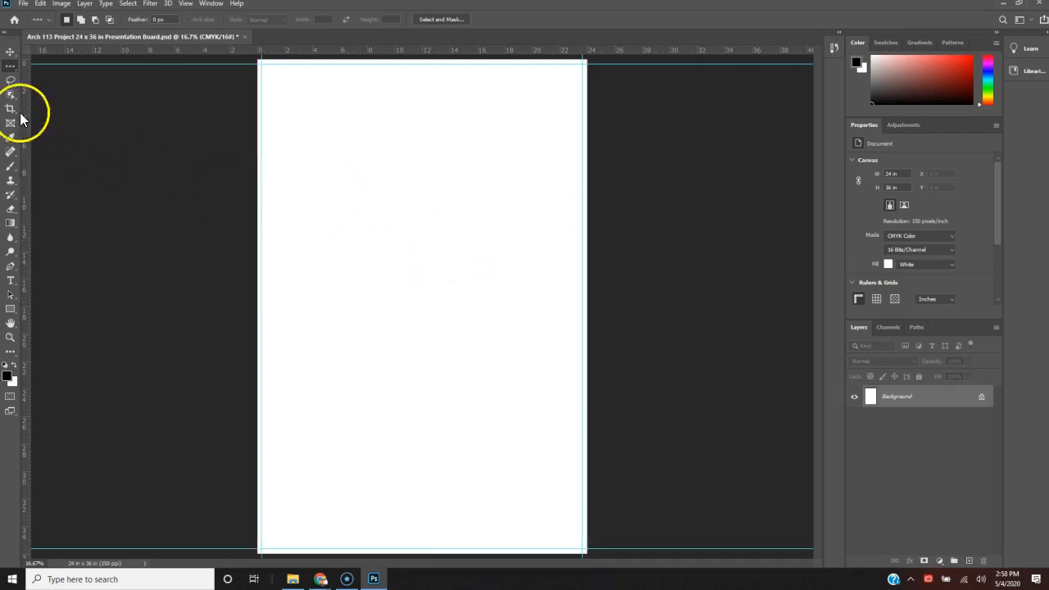
Step: Draw another rectangular marquee selection in the upper half of the canvas, and deselect it
{"action": "left_click_drag", "start_coordinate": [10, 65], "coordinate": [29, 69]}
{"action": "left_click_drag", "start_coordinate": [325, 120], "coordinate": [537, 369]}
{"action": "left_click", "coordinate": [480, 438]}
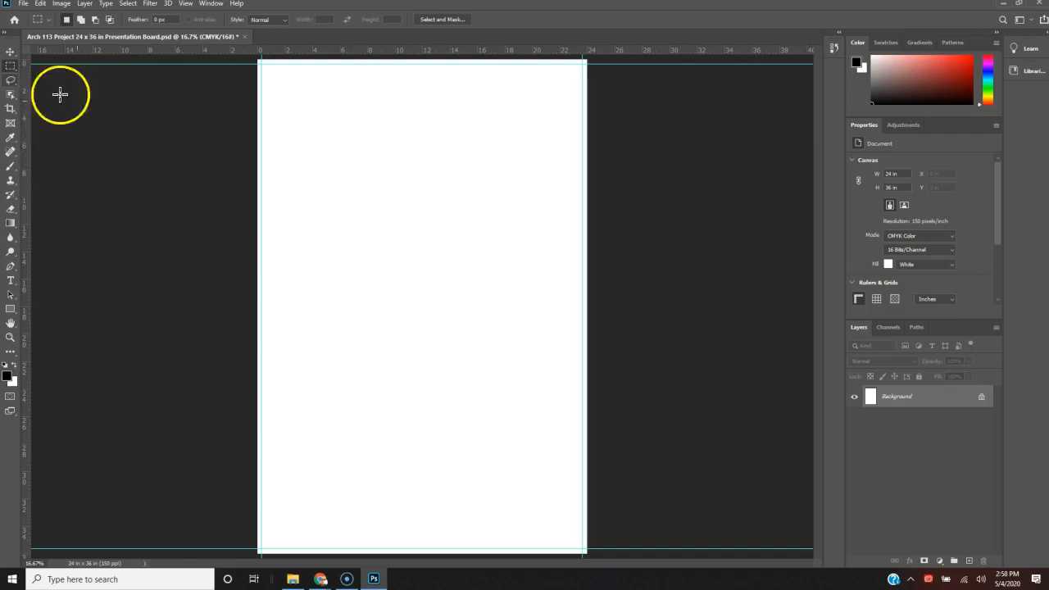
Step: Draw a closed, winding freehand selection down the canvas from its upper left to near the lower edge with the Lasso
{"action": "mouse_move", "coordinate": [297, 116]}
{"action": "left_mouse_down"}
{"action": "mouse_move", "coordinate": [326, 132]}
{"action": "mouse_move", "coordinate": [312, 149]}
{"action": "mouse_move", "coordinate": [389, 197]}
{"action": "mouse_move", "coordinate": [381, 270]}
{"action": "mouse_move", "coordinate": [462, 332]}
{"action": "mouse_move", "coordinate": [454, 372]}
{"action": "mouse_move", "coordinate": [352, 442]}
{"action": "mouse_move", "coordinate": [335, 468]}
{"action": "mouse_move", "coordinate": [343, 492]}
{"action": "mouse_move", "coordinate": [440, 535]}
{"action": "mouse_move", "coordinate": [459, 524]}
{"action": "mouse_move", "coordinate": [453, 451]}
{"action": "mouse_move", "coordinate": [525, 410]}
{"action": "mouse_move", "coordinate": [550, 382]}
{"action": "mouse_move", "coordinate": [555, 351]}
{"action": "mouse_move", "coordinate": [520, 290]}
{"action": "mouse_move", "coordinate": [446, 230]}
{"action": "mouse_move", "coordinate": [467, 177]}
{"action": "mouse_move", "coordinate": [363, 109]}
{"action": "left_mouse_up"}
{"action": "left_click", "coordinate": [12, 80]}
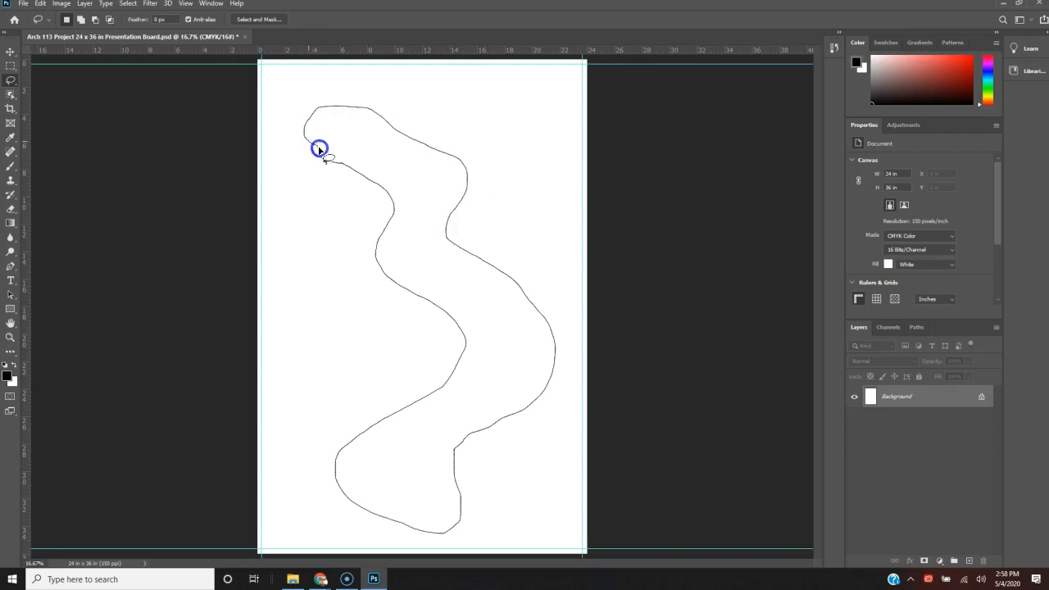
{"action": "left_click_drag", "start_coordinate": [312, 156], "coordinate": [312, 156]}
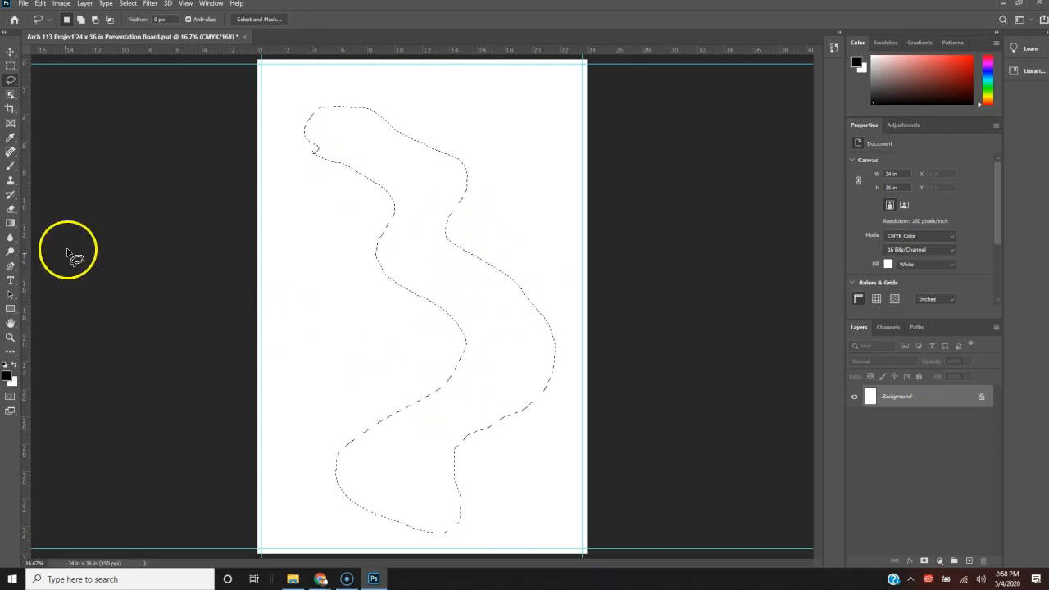
Step: Try outlining a rounded, many-sided area in the upper left of the canvas with the Polygonal Lasso, and abandon the outline
{"action": "left_click", "coordinate": [10, 82]}
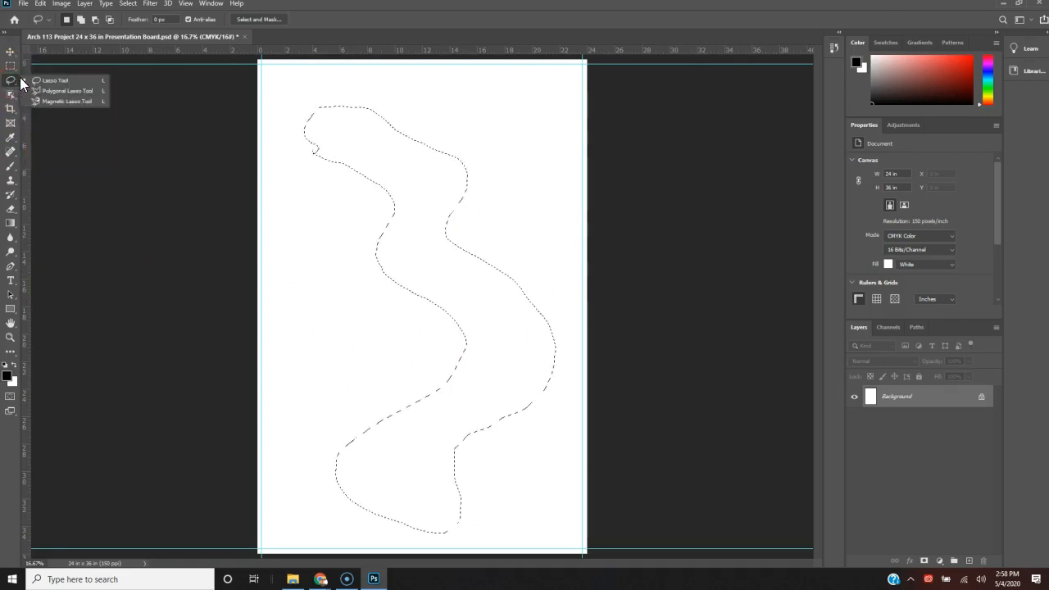
{"action": "left_click", "coordinate": [67, 91]}
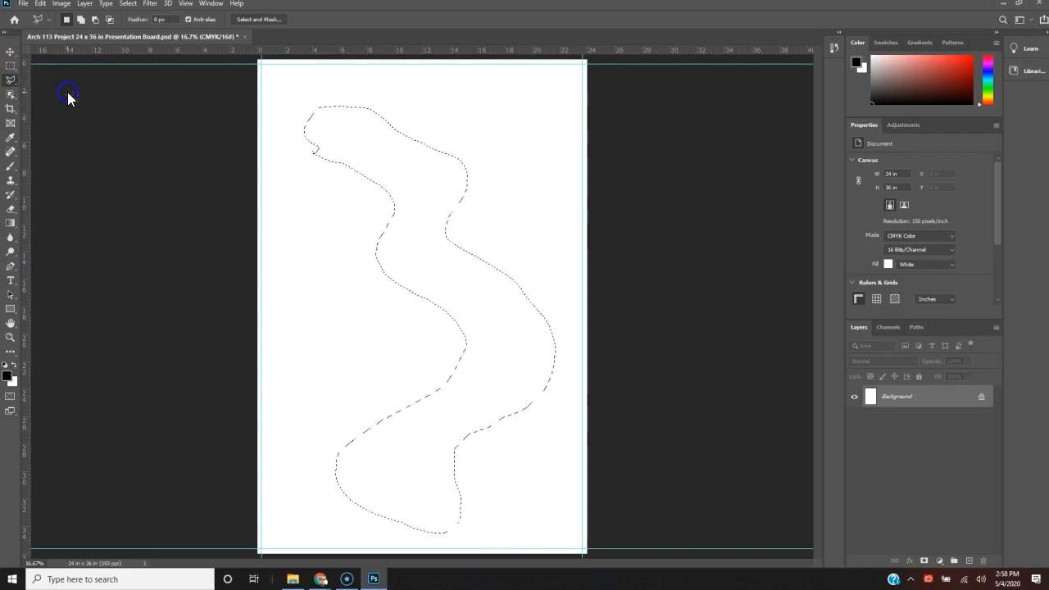
{"action": "left_click", "coordinate": [285, 95]}
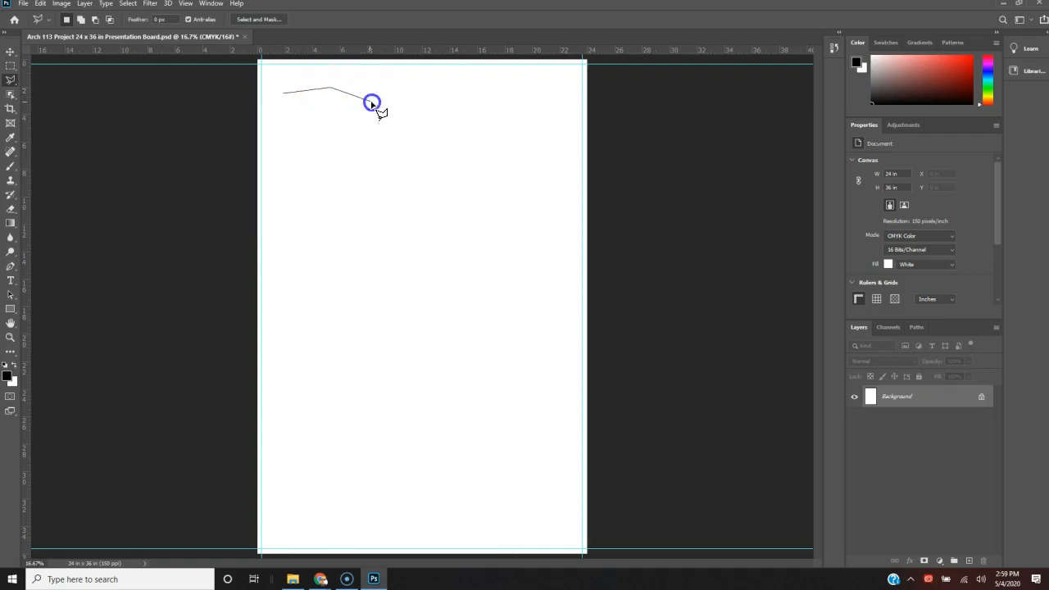
{"action": "left_click", "coordinate": [402, 265]}
{"action": "left_click", "coordinate": [345, 295]}
{"action": "left_click", "coordinate": [312, 269]}
{"action": "left_click", "coordinate": [292, 229]}
{"action": "left_click", "coordinate": [279, 167]}
{"action": "left_click", "coordinate": [293, 114]}
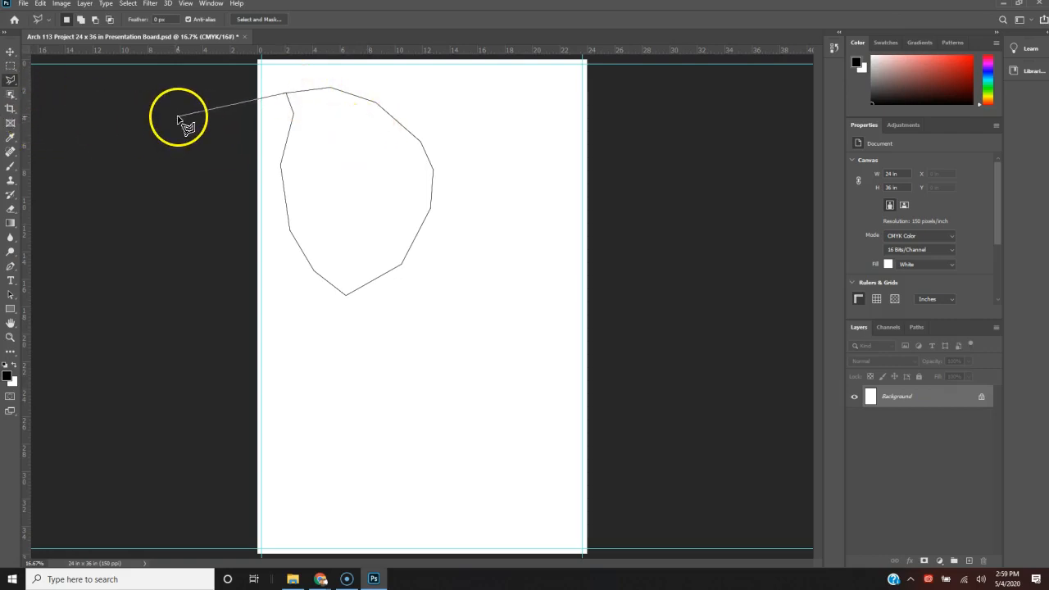
{"action": "key", "text": "Escape"}
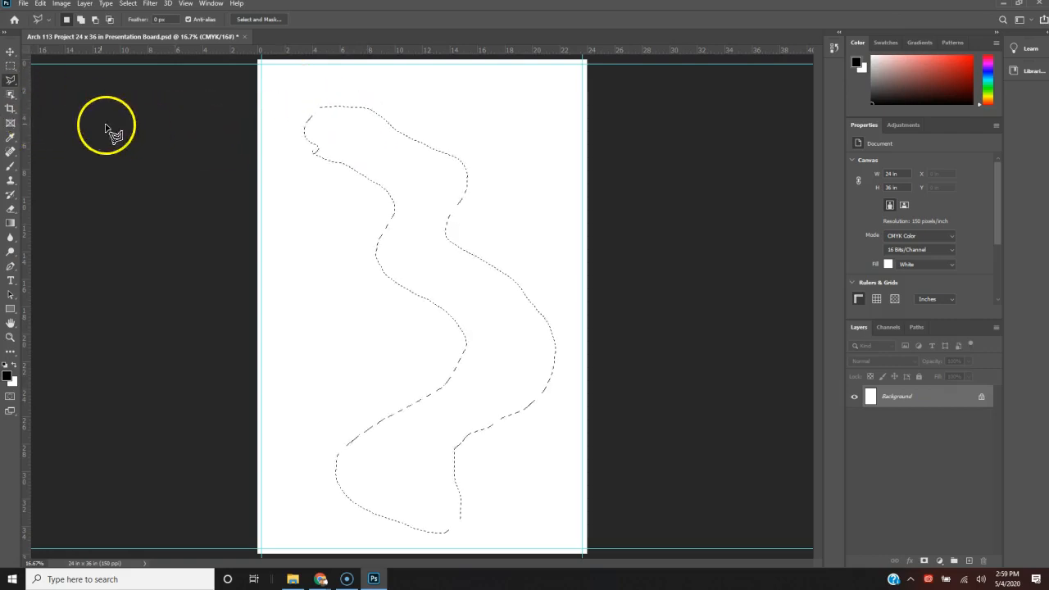
Step: Look through the variants of the lasso, object selection, crop and move tools, as well as the Frame tool
{"action": "right_click", "coordinate": [11, 82]}
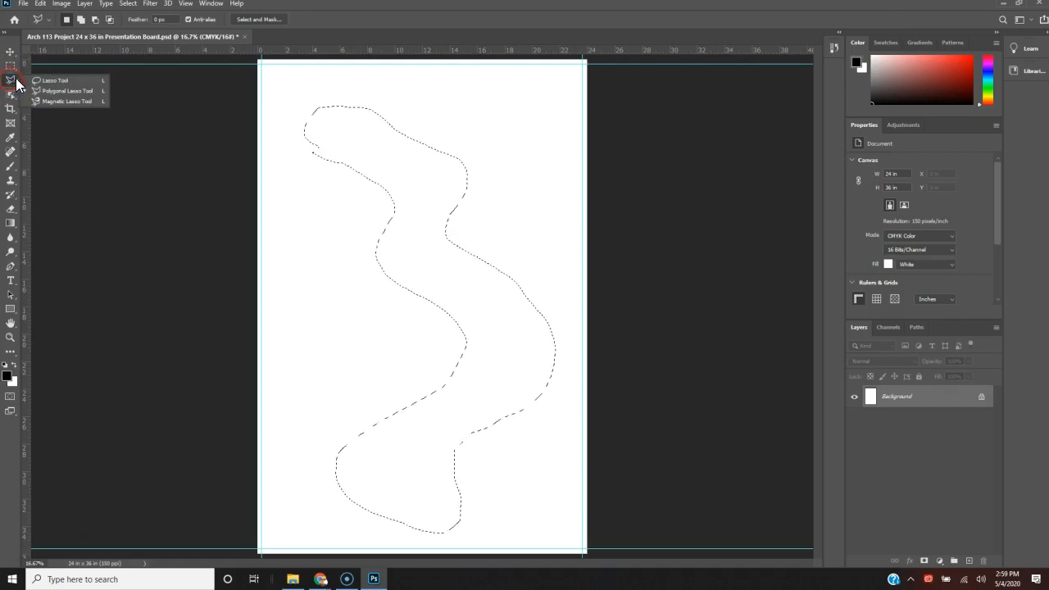
{"action": "left_click", "coordinate": [61, 100]}
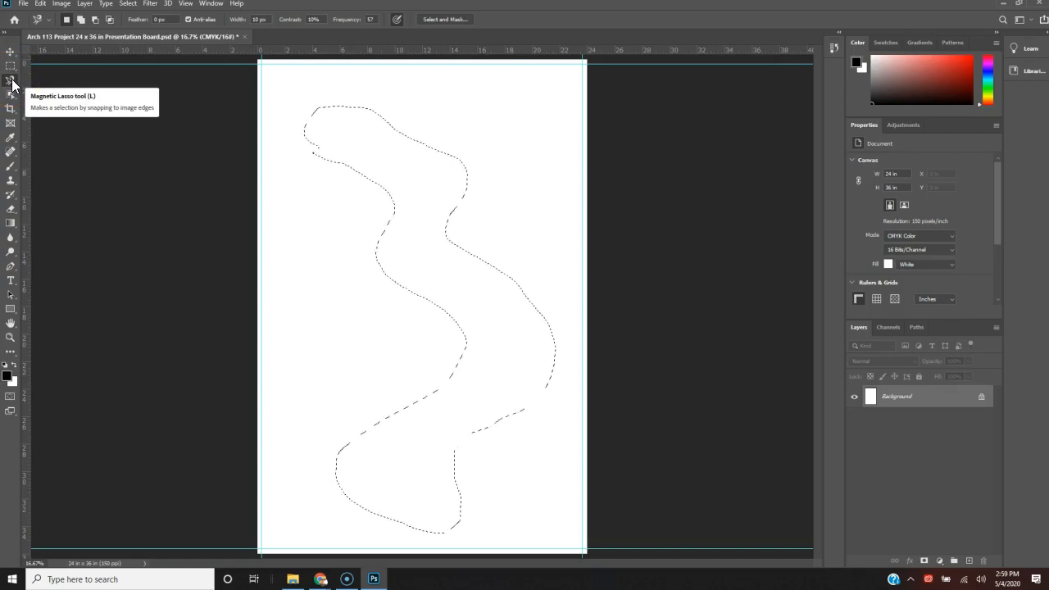
{"action": "left_click", "coordinate": [341, 112]}
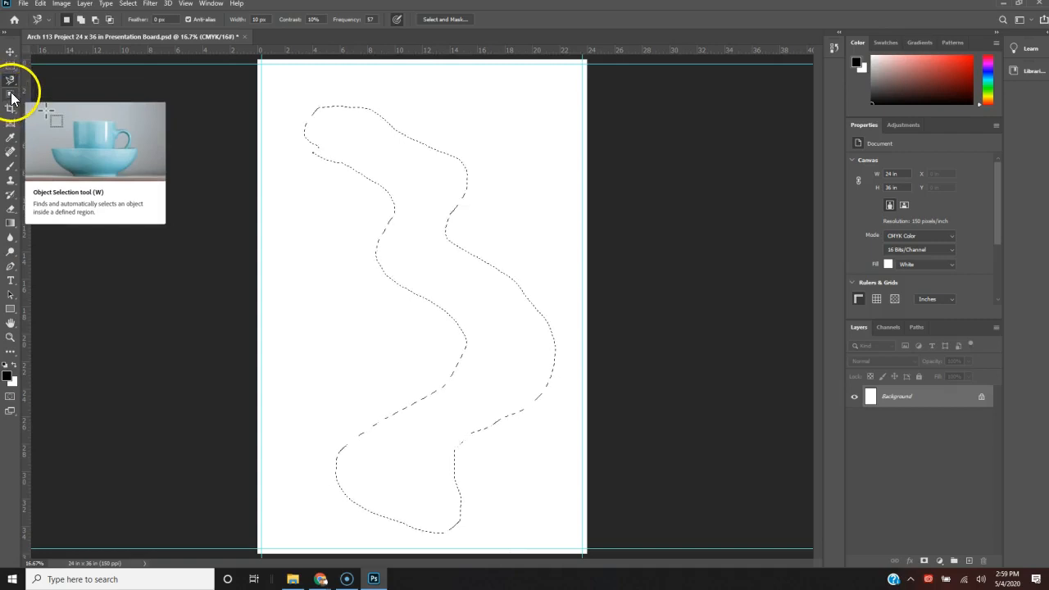
{"action": "left_click", "coordinate": [11, 96]}
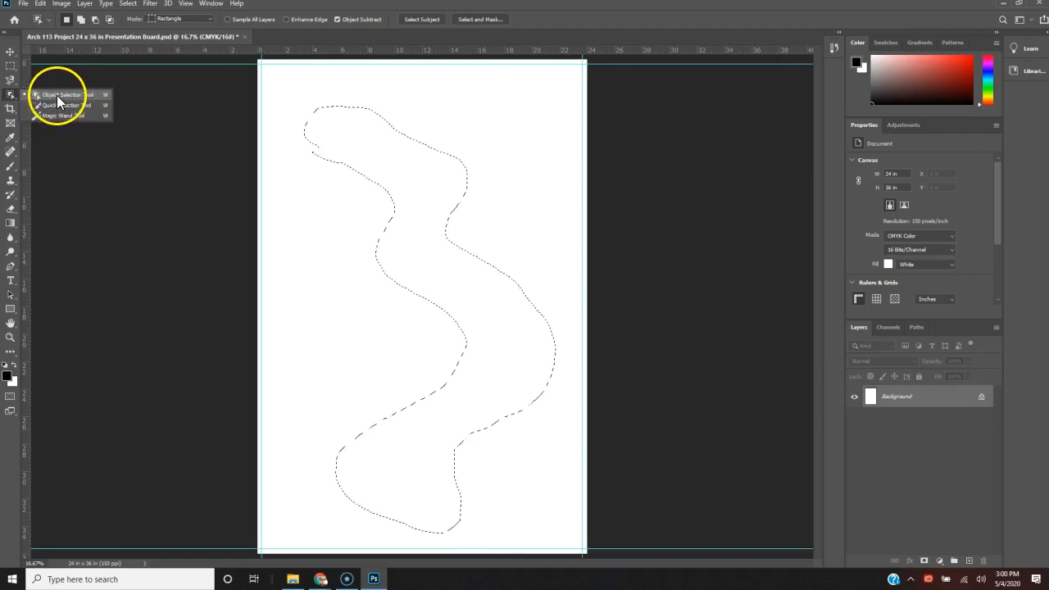
{"action": "left_click", "coordinate": [10, 111]}
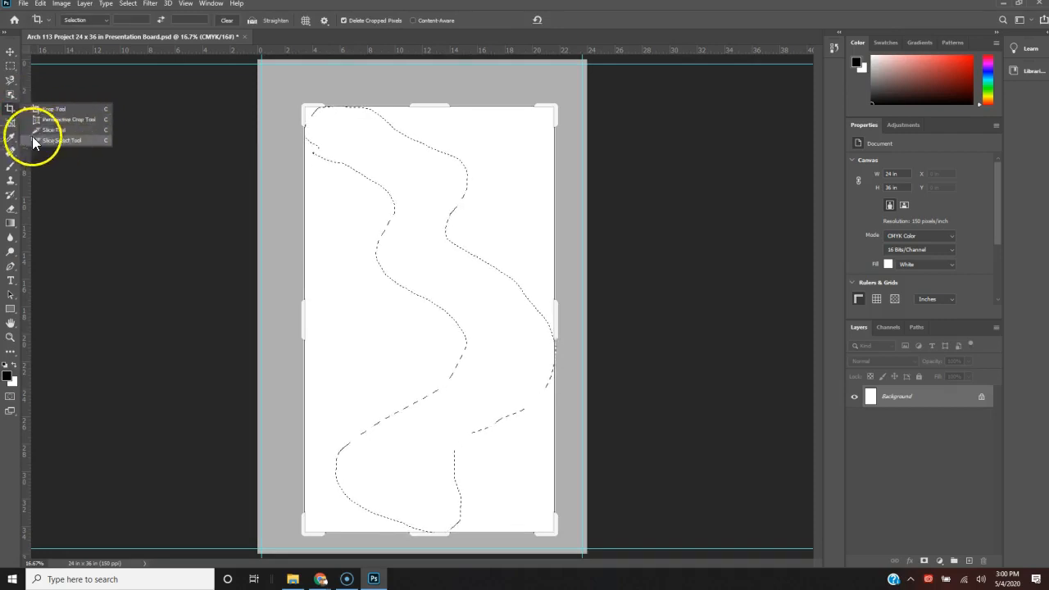
{"action": "left_click", "coordinate": [57, 102]}
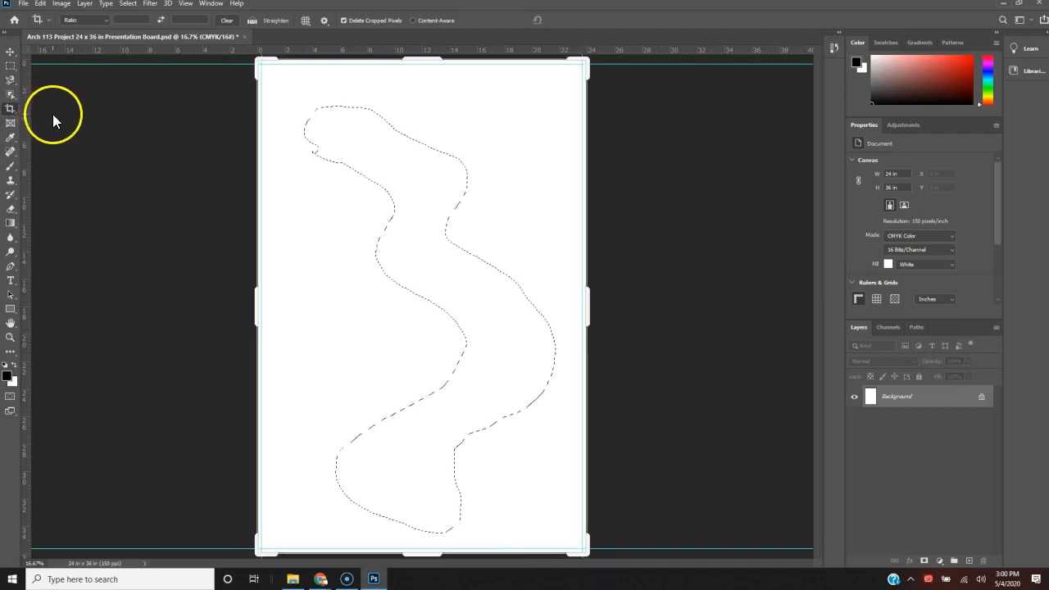
{"action": "left_click", "coordinate": [11, 98]}
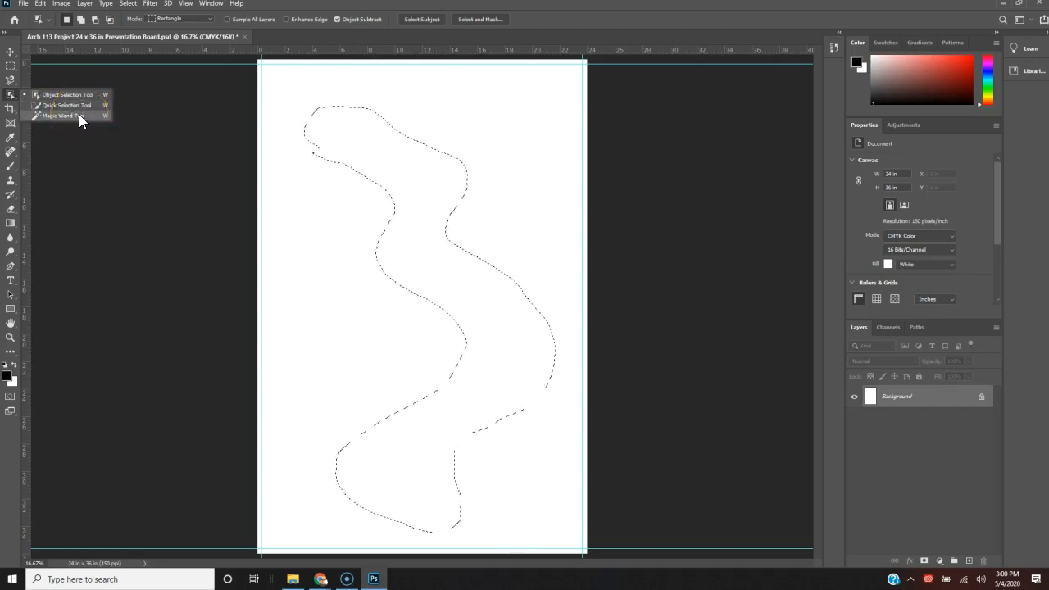
{"action": "left_click", "coordinate": [11, 82]}
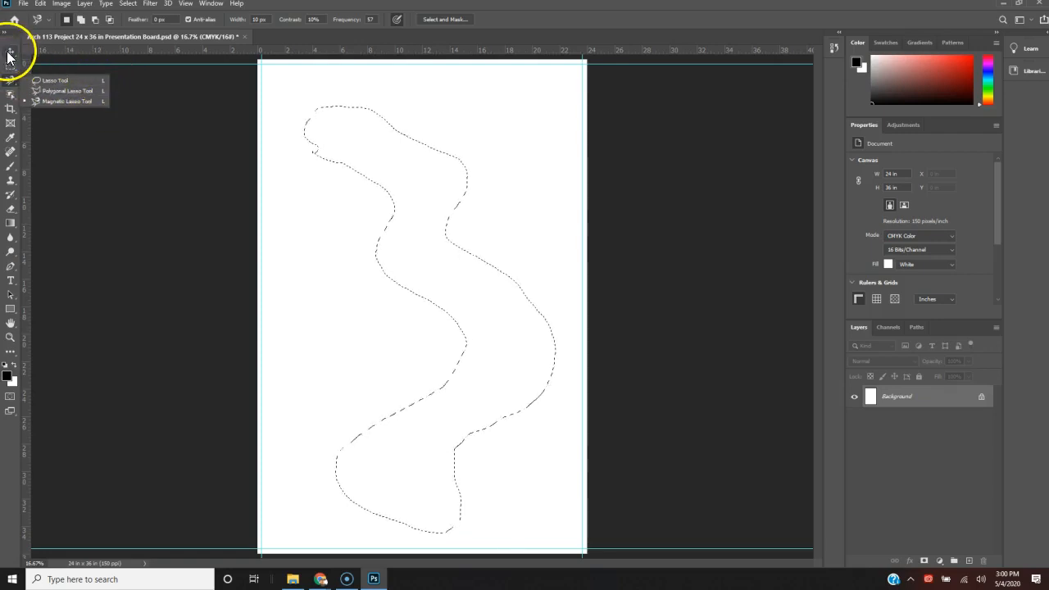
{"action": "left_click_drag", "start_coordinate": [10, 56], "coordinate": [67, 64]}
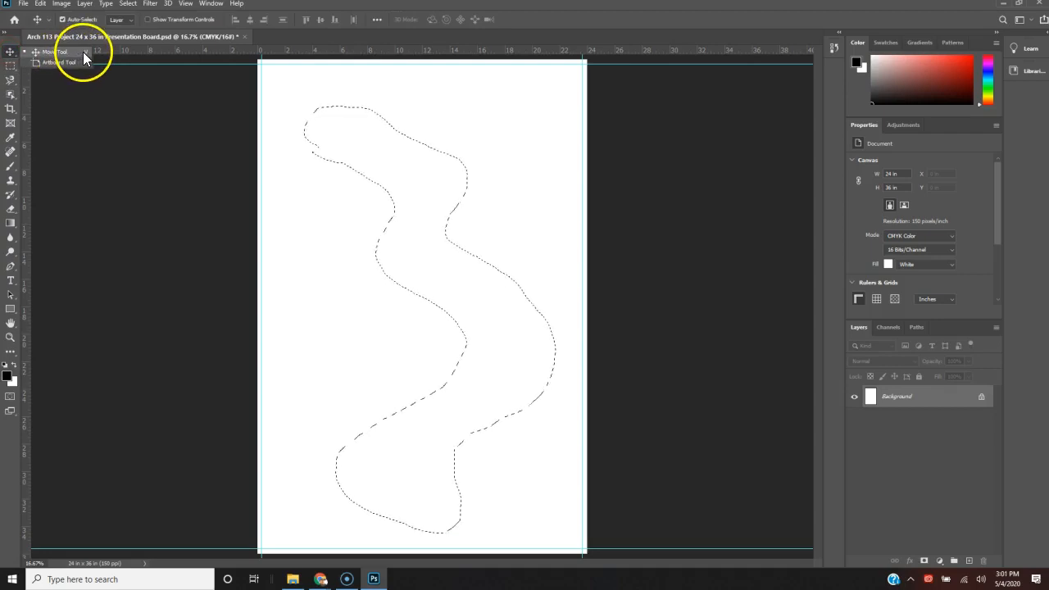
{"action": "left_click", "coordinate": [100, 116]}
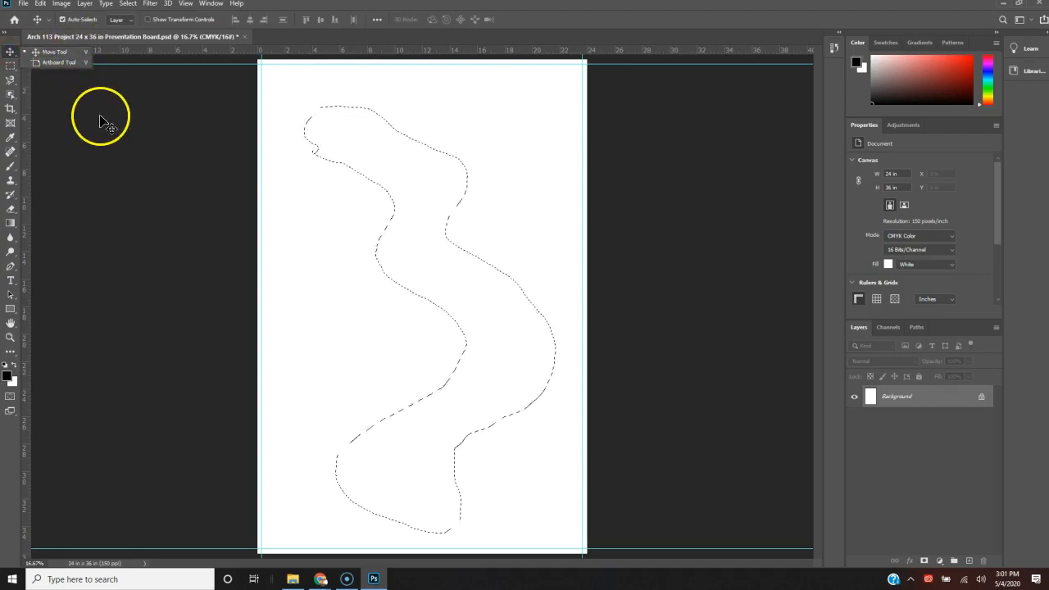
{"action": "left_click", "coordinate": [11, 125]}
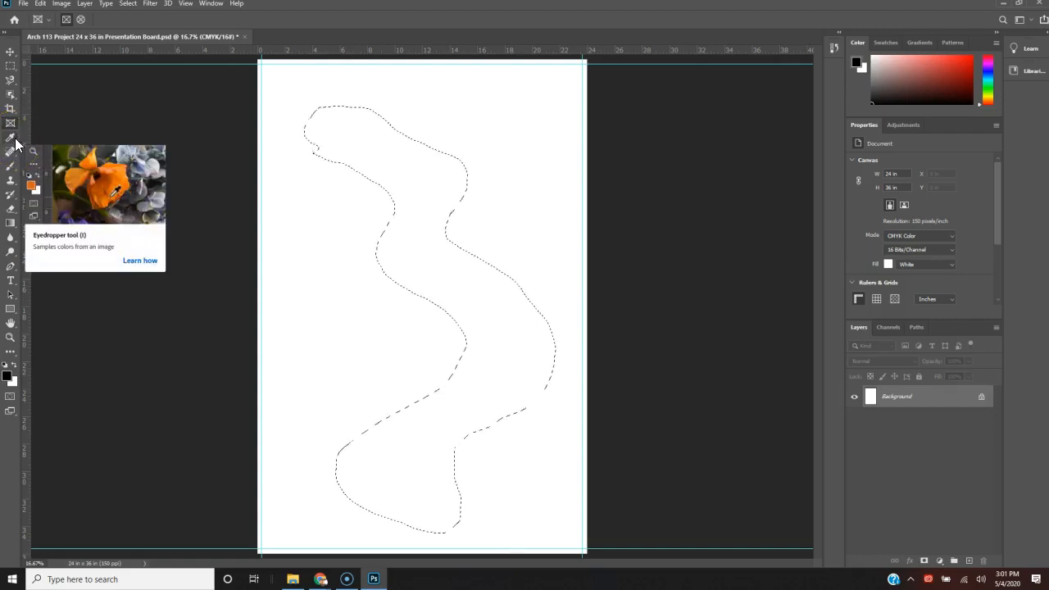
{"action": "left_click", "coordinate": [17, 320]}
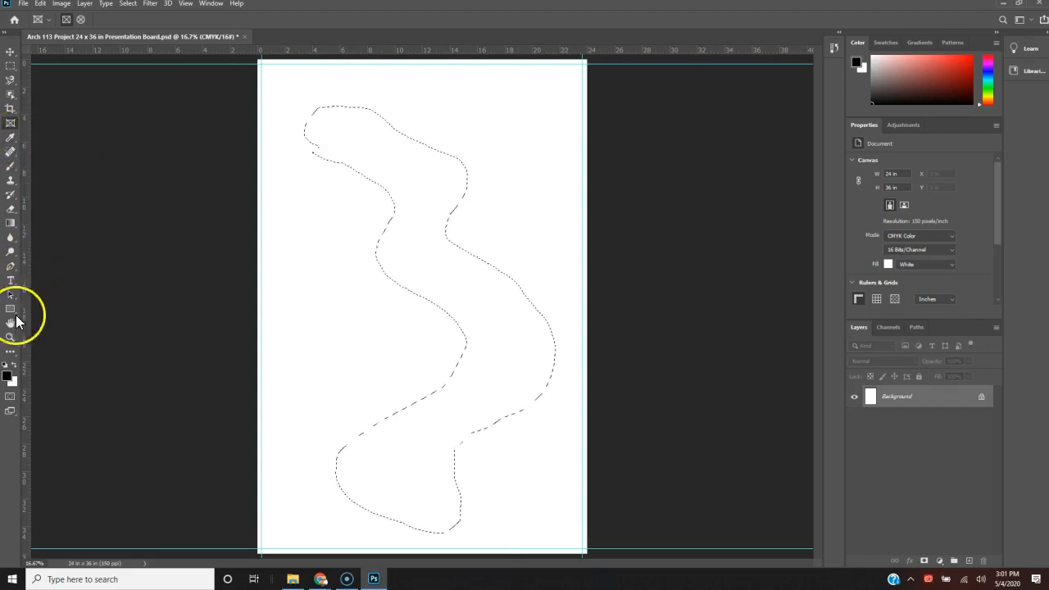
Step: Sample the canvas's white as foreground color, highlight its hex code ffffff, and cancel the color change
{"action": "left_click", "coordinate": [9, 375]}
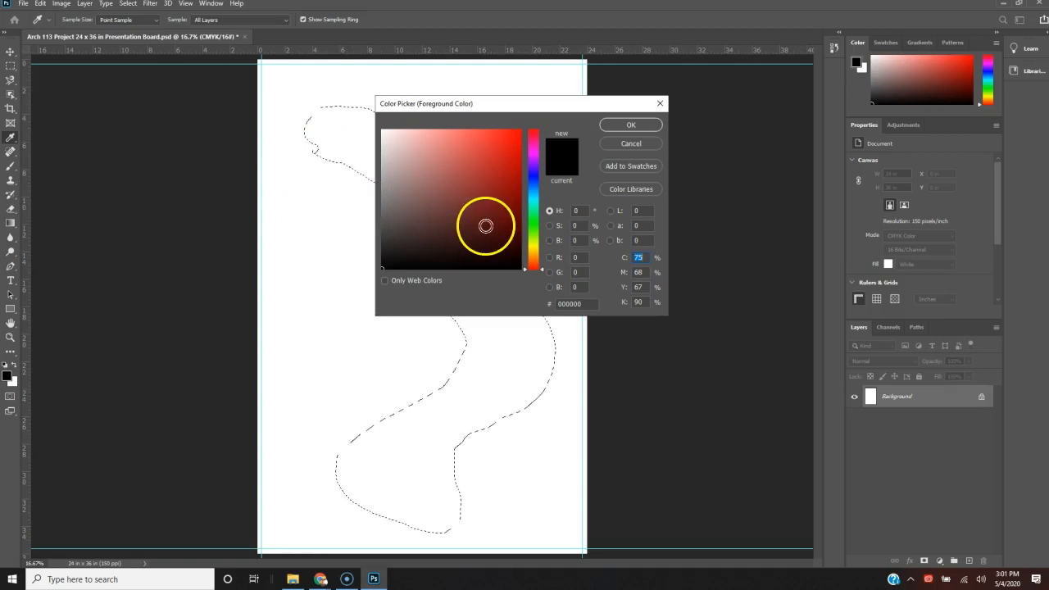
{"action": "left_click", "coordinate": [331, 190]}
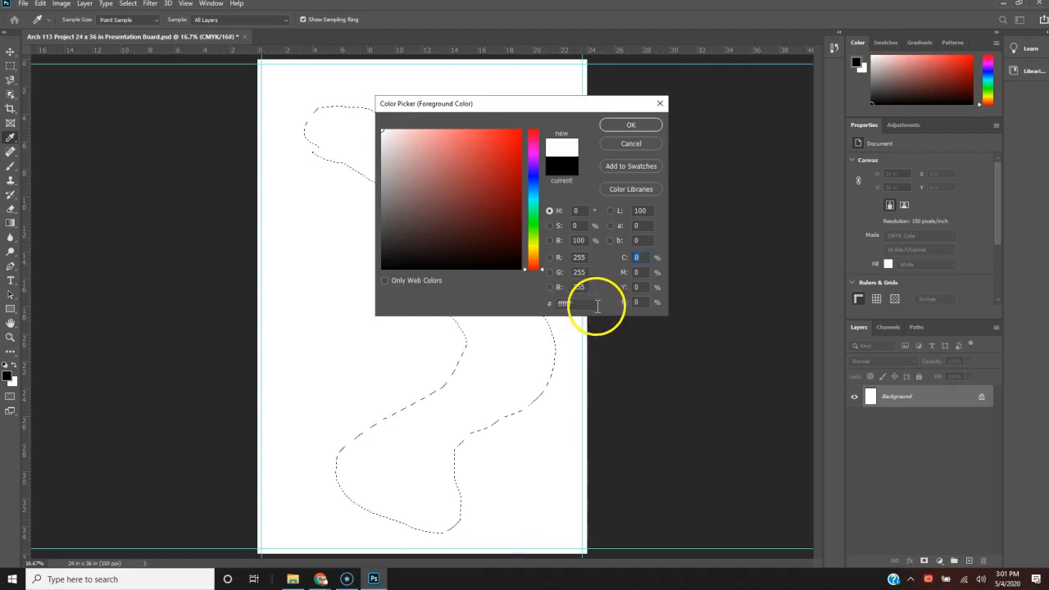
{"action": "left_click_drag", "start_coordinate": [590, 304], "coordinate": [543, 305]}
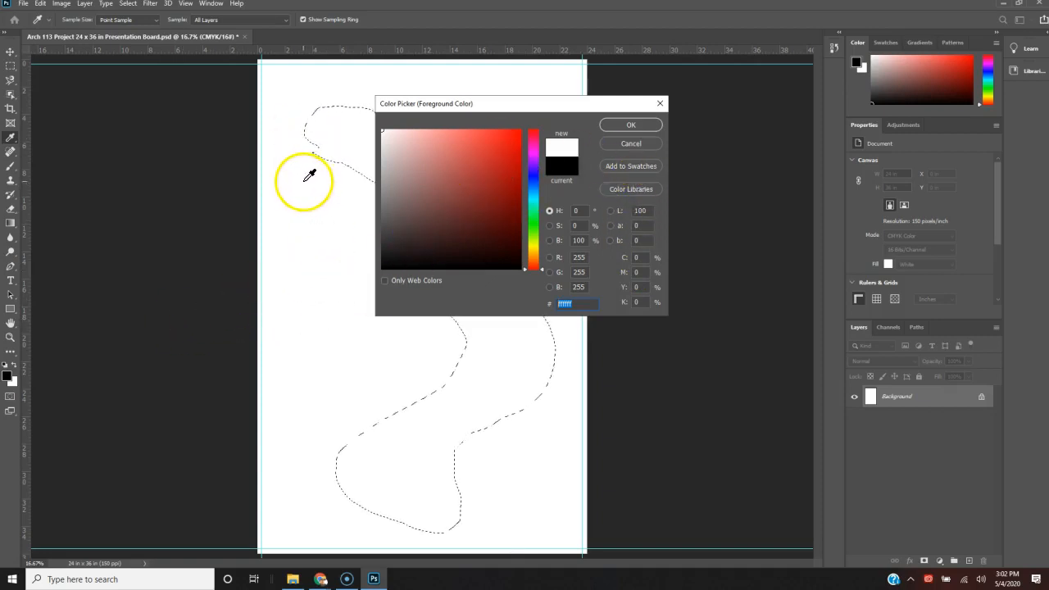
{"action": "left_click", "coordinate": [635, 144]}
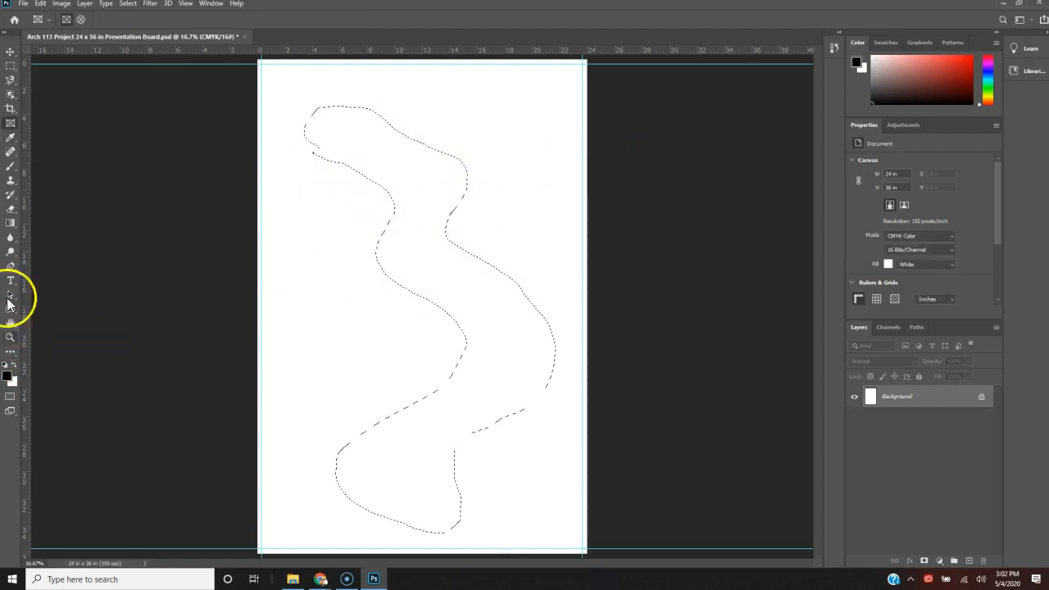
Step: Look through the variants of the healing brush and brush tools
{"action": "left_click", "coordinate": [10, 152]}
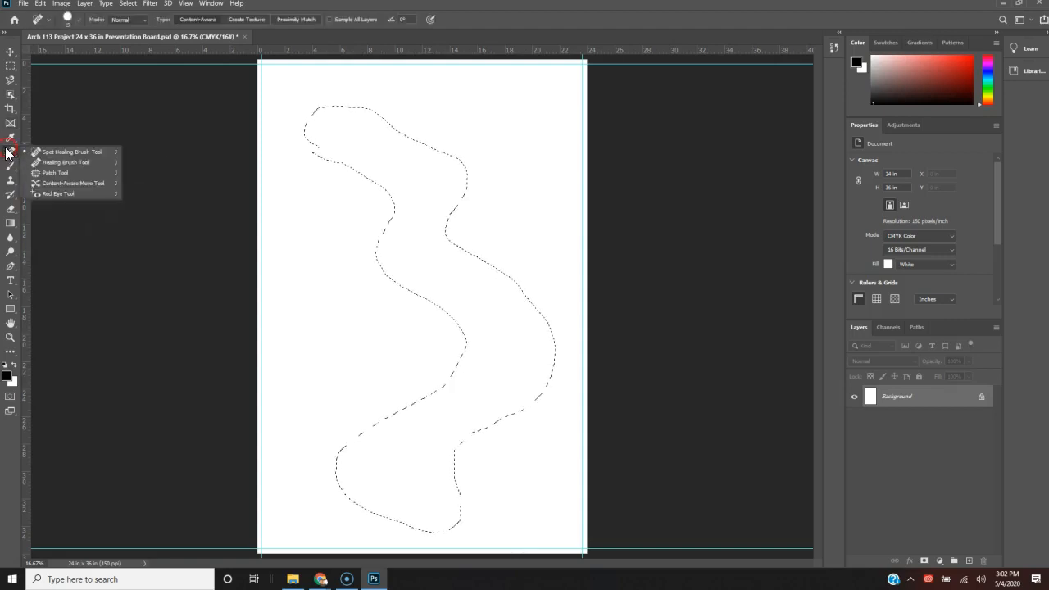
{"action": "left_click", "coordinate": [79, 163]}
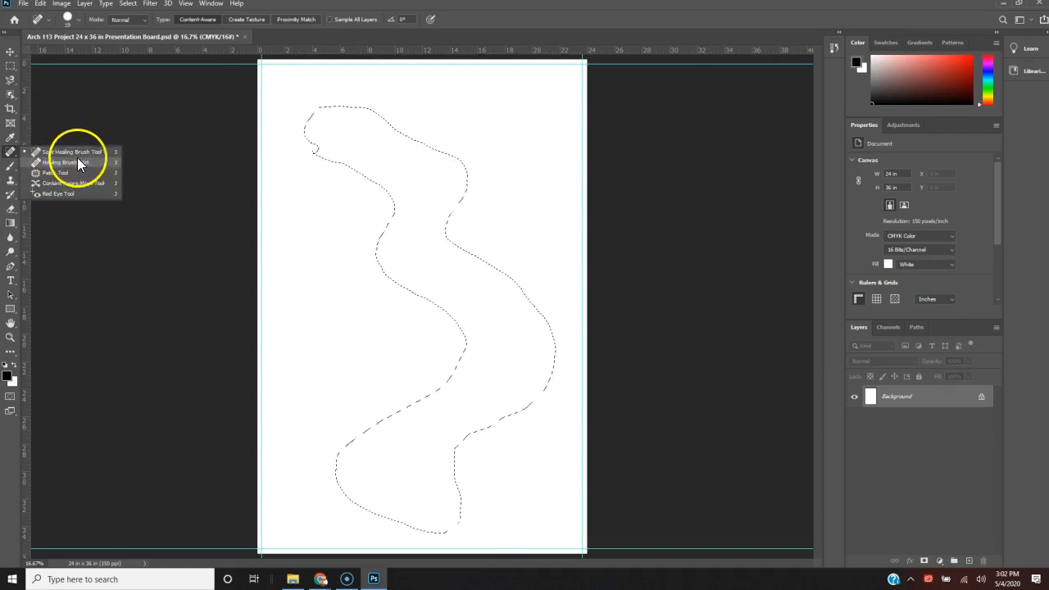
{"action": "left_click", "coordinate": [10, 166]}
{"action": "right_click", "coordinate": [10, 166]}
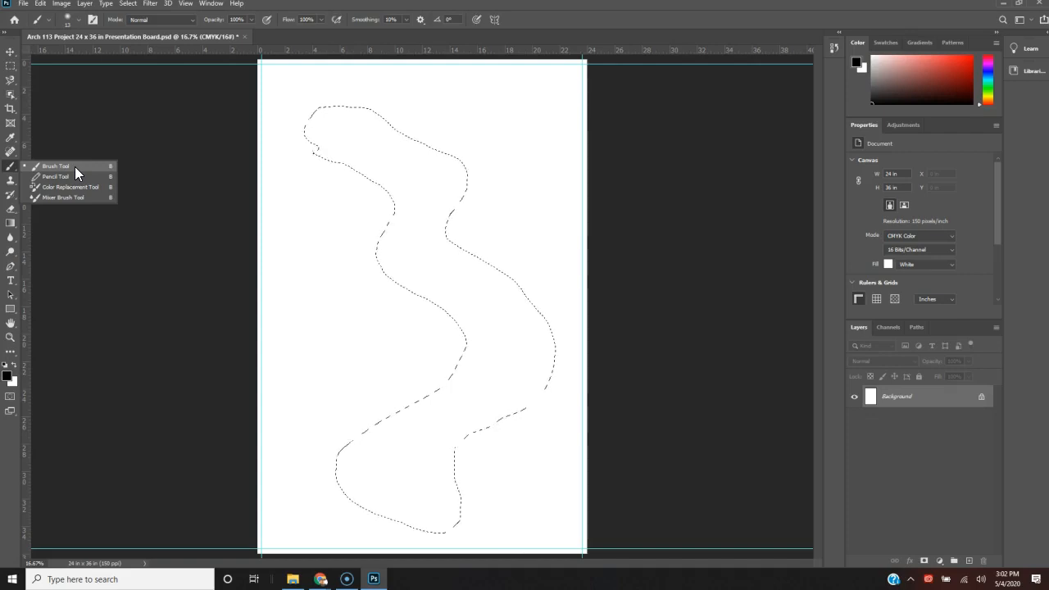
{"action": "right_click", "coordinate": [12, 154]}
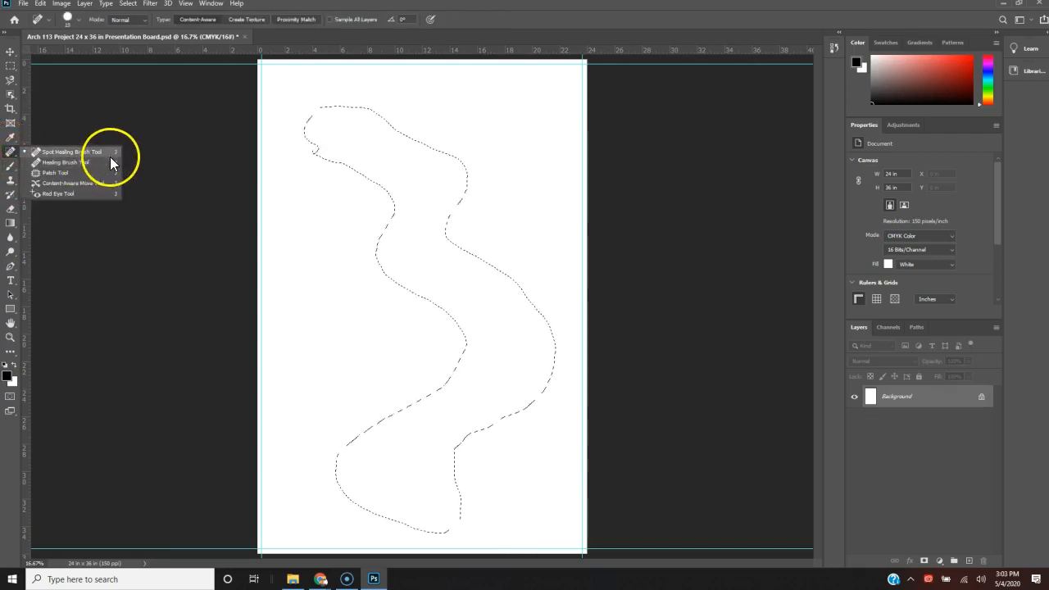
Step: Look at the Frame tool and the variants of the Dodge tool, and switch to the Burn tool
{"action": "left_click", "coordinate": [11, 124]}
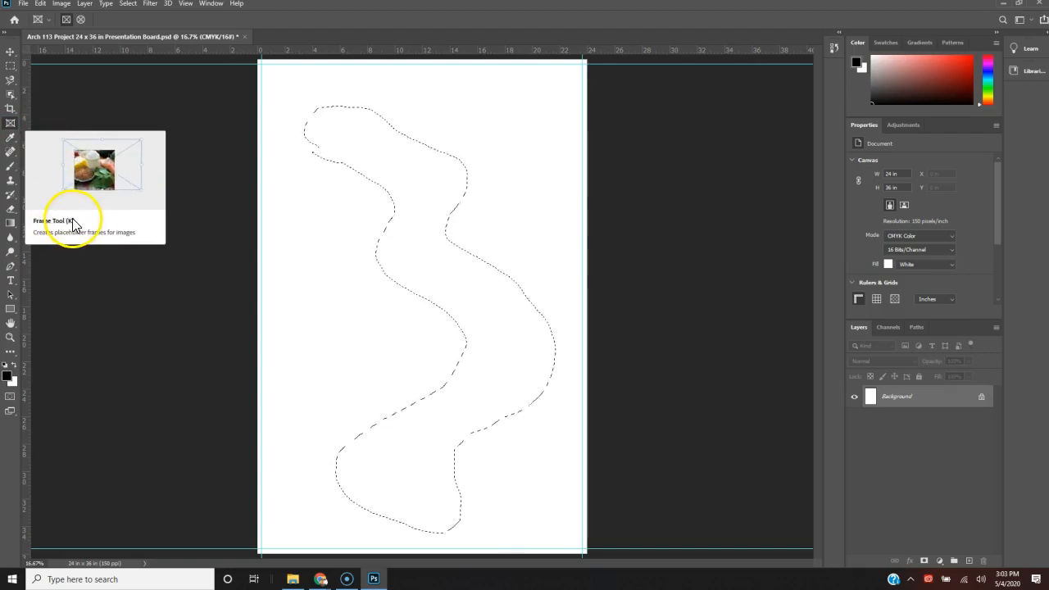
{"action": "left_click", "coordinate": [14, 226]}
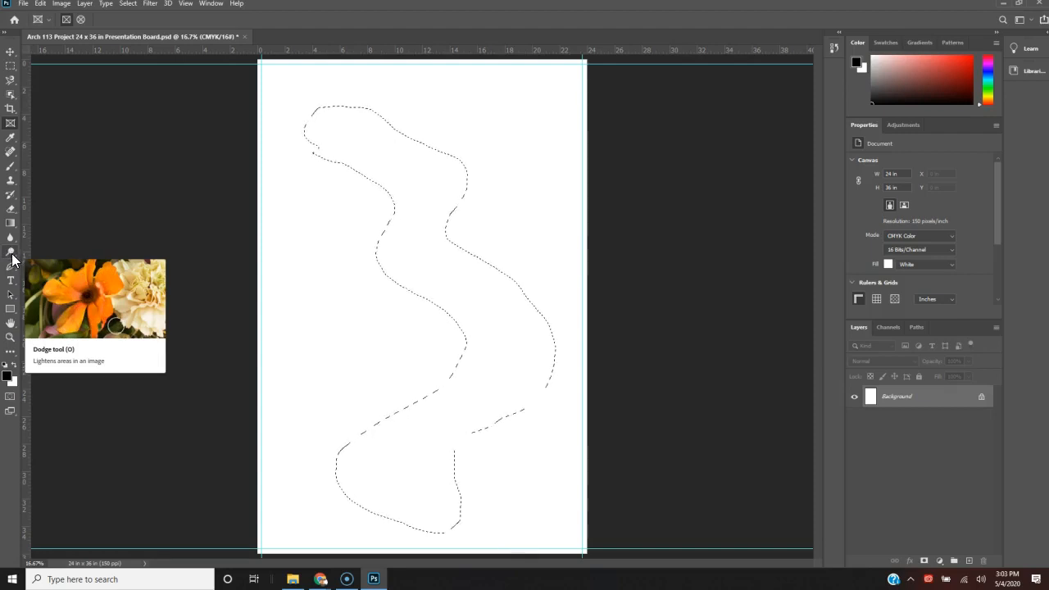
{"action": "right_click", "coordinate": [12, 260]}
{"action": "left_click", "coordinate": [44, 262]}
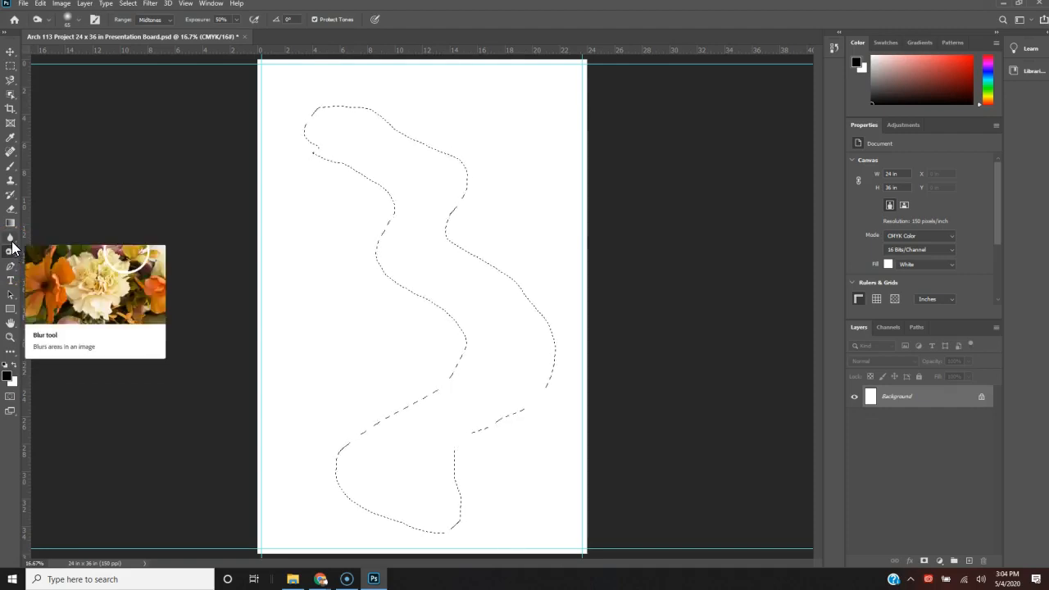
Step: Go through the Blur, Sharpen and Smudge tools and their options, and return to the Blur tool
{"action": "left_click", "coordinate": [12, 241]}
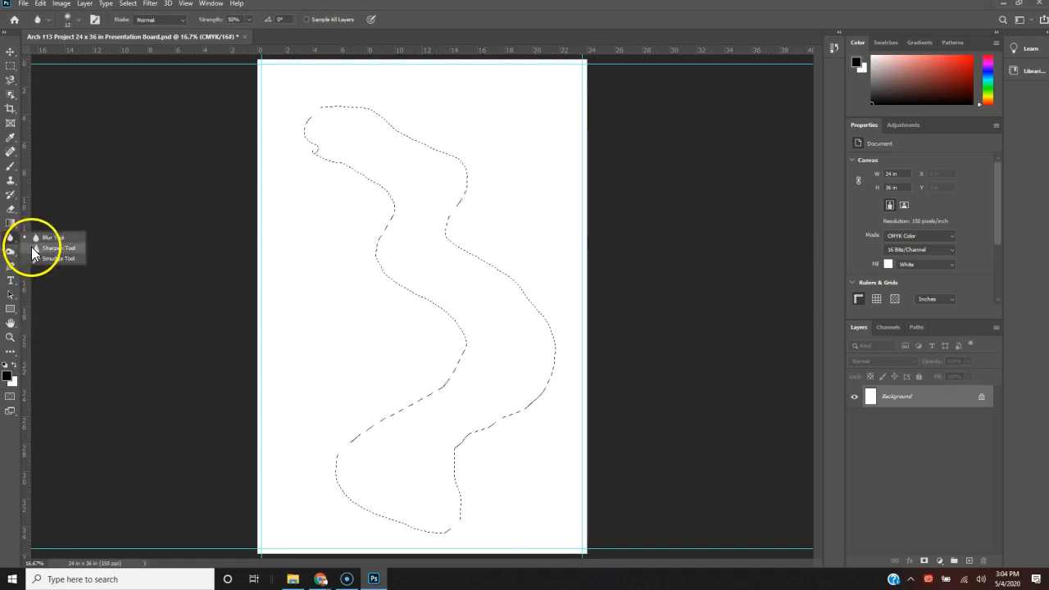
{"action": "left_click", "coordinate": [32, 248]}
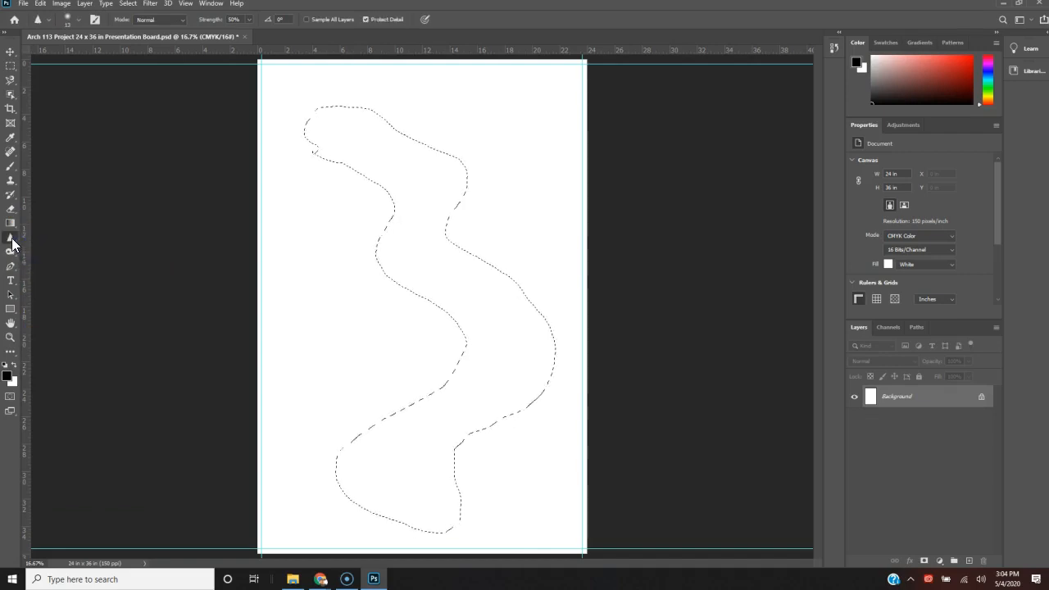
{"action": "left_click", "coordinate": [10, 241]}
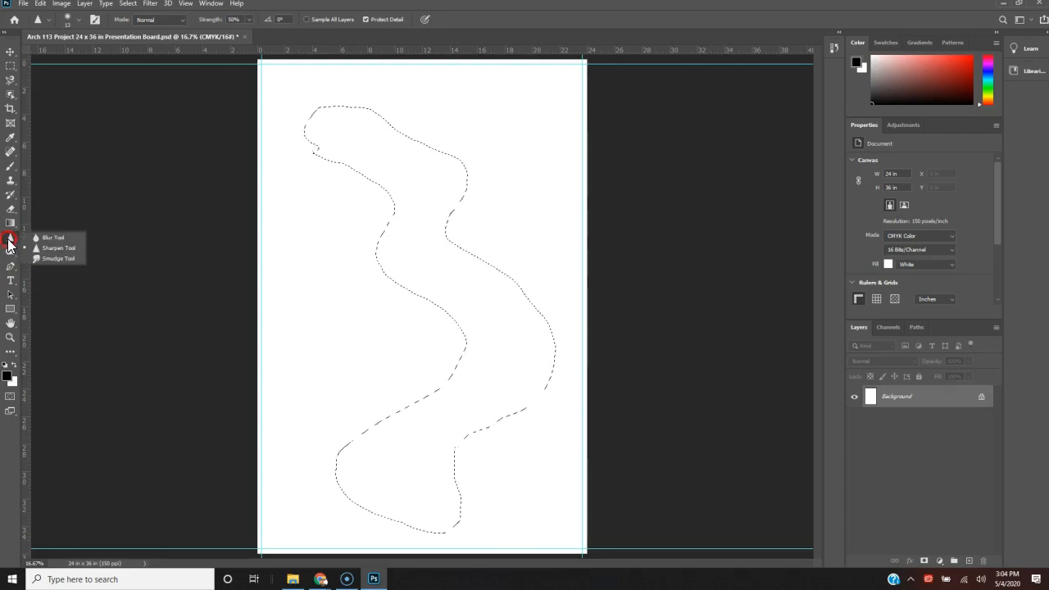
{"action": "left_click", "coordinate": [34, 258]}
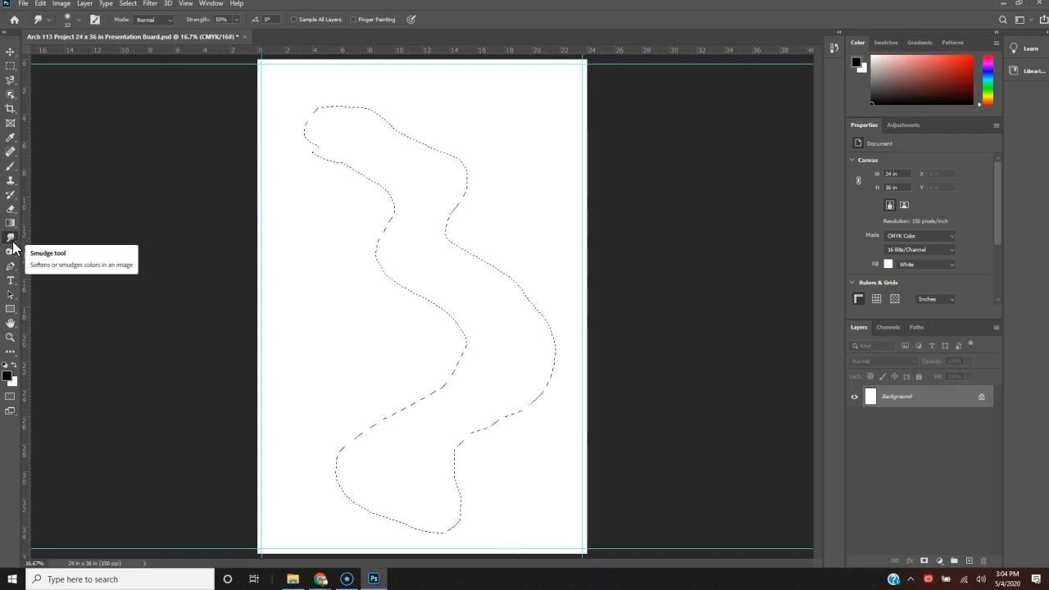
{"action": "left_click", "coordinate": [9, 237]}
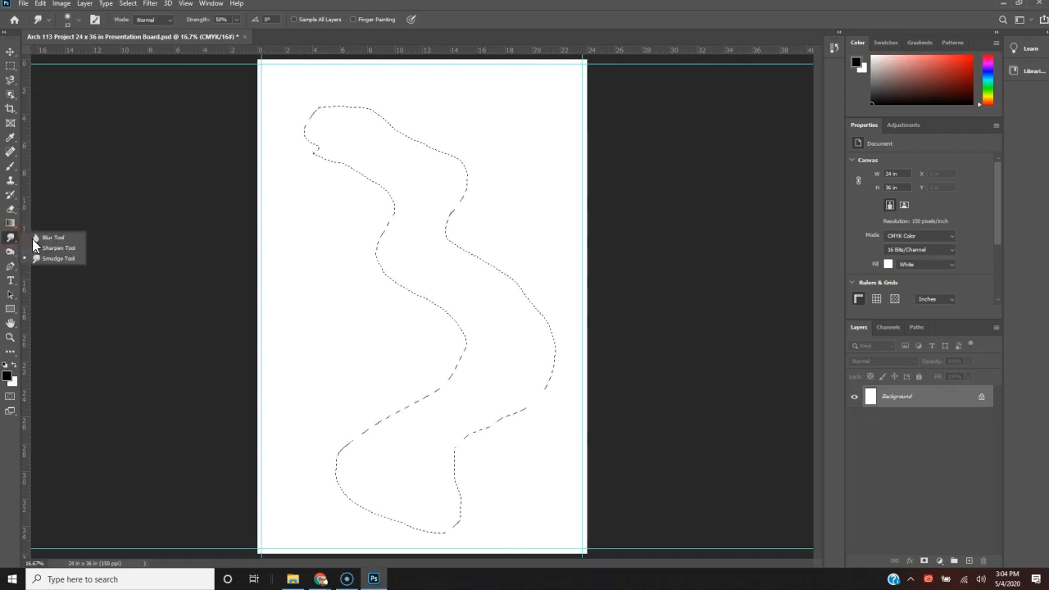
{"action": "left_click", "coordinate": [34, 237]}
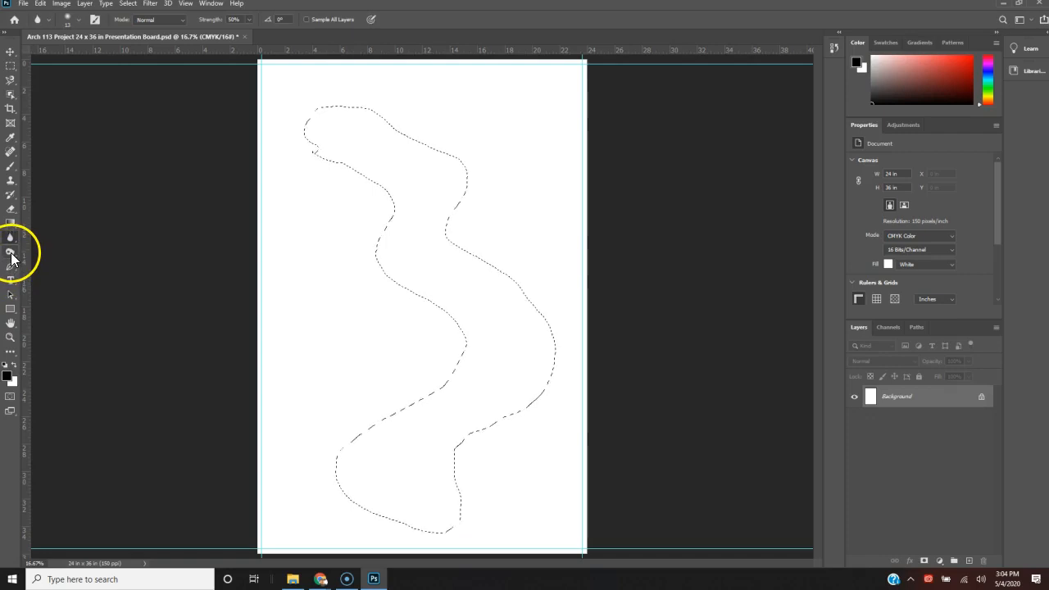
{"action": "left_click", "coordinate": [9, 252]}
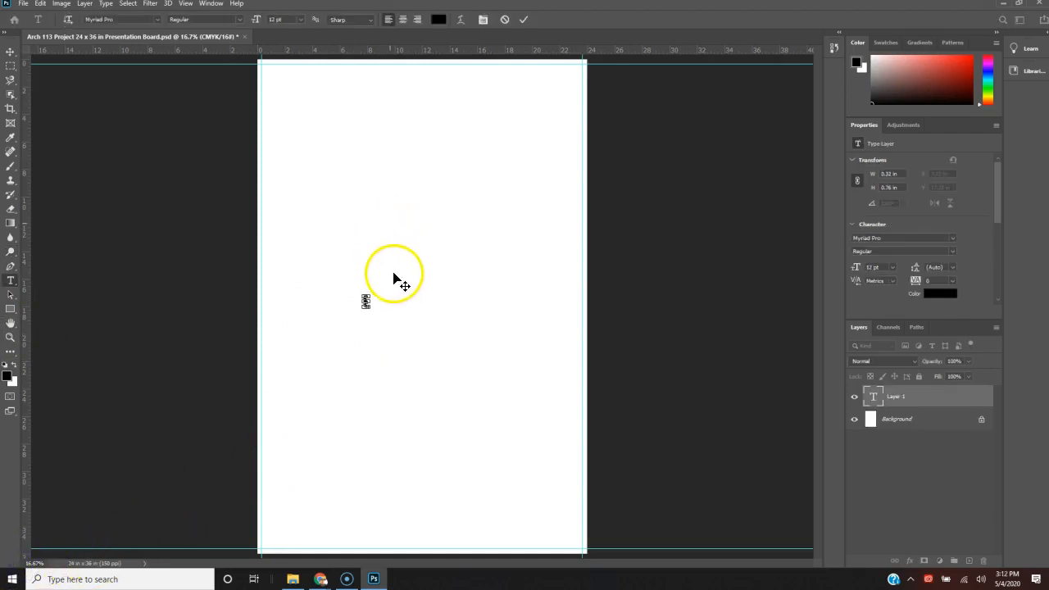
Step: Enlarge the text box around the middle of the canvas to about 12.4 by 12.3 in and set its text size to 60 pt
{"action": "left_click_drag", "start_coordinate": [354, 231], "coordinate": [347, 193]}
{"action": "left_click_drag", "start_coordinate": [368, 267], "coordinate": [537, 431]}
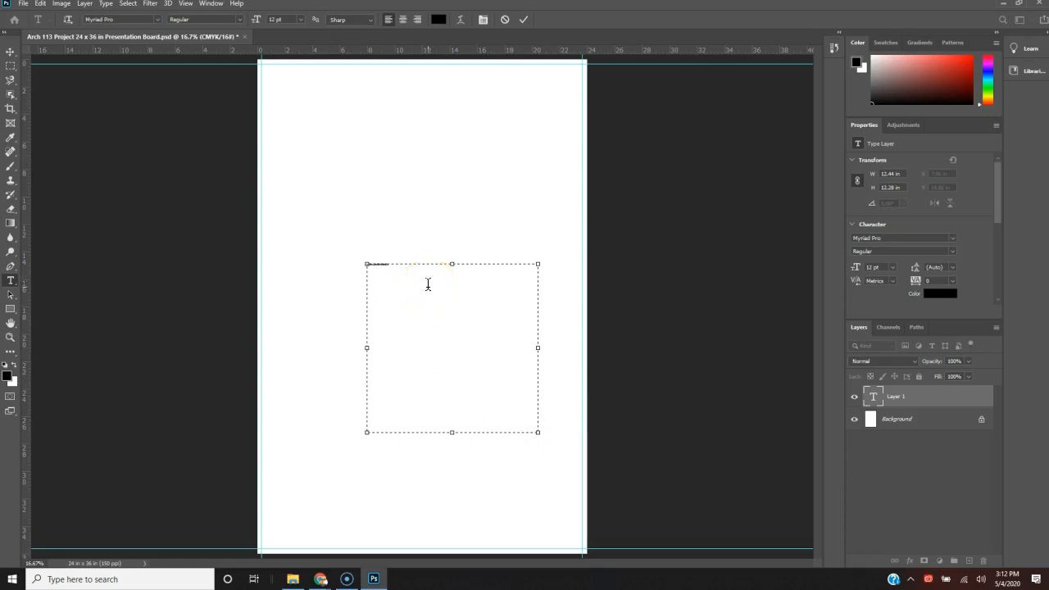
{"action": "left_click_drag", "start_coordinate": [392, 266], "coordinate": [335, 270]}
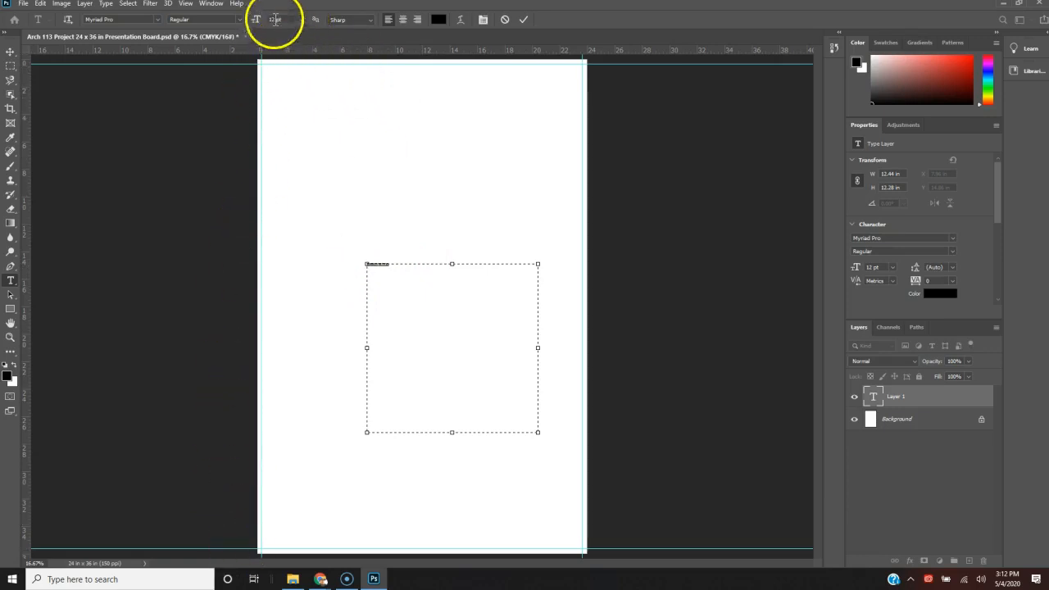
{"action": "left_click", "coordinate": [301, 19]}
{"action": "left_click", "coordinate": [285, 151]}
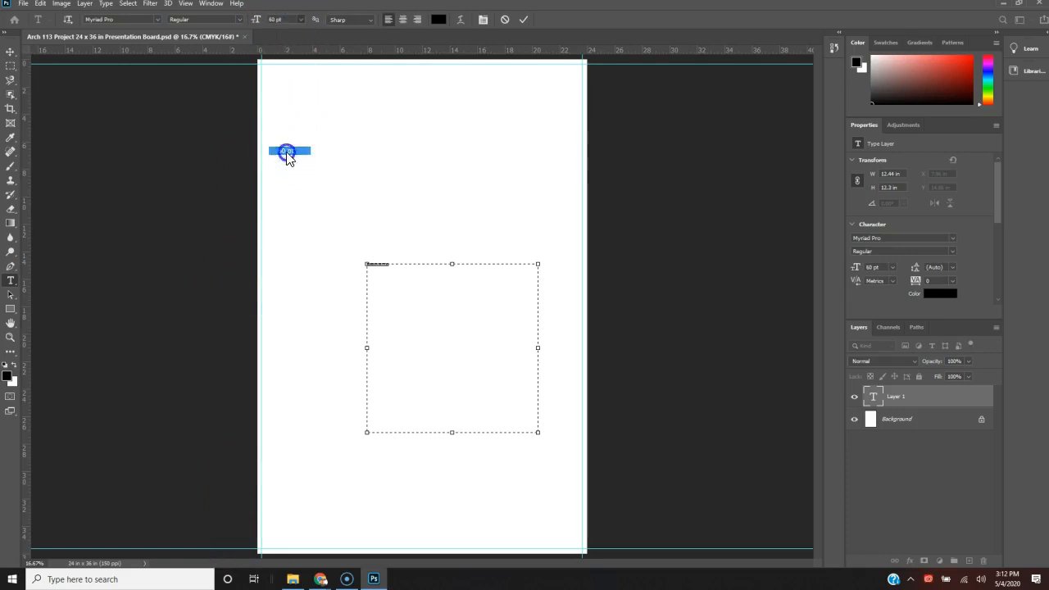
{"action": "left_click_drag", "start_coordinate": [482, 274], "coordinate": [346, 266]}
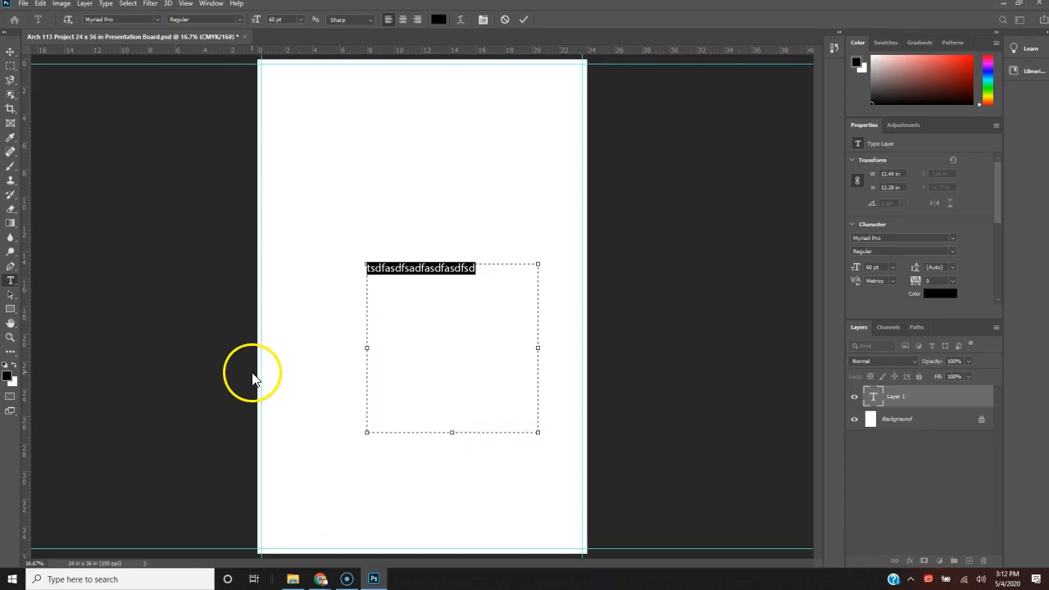
Step: Leave text editing with the Hand tool, zoom out and in on the text line, and pan around the canvas
{"action": "left_click", "coordinate": [10, 322]}
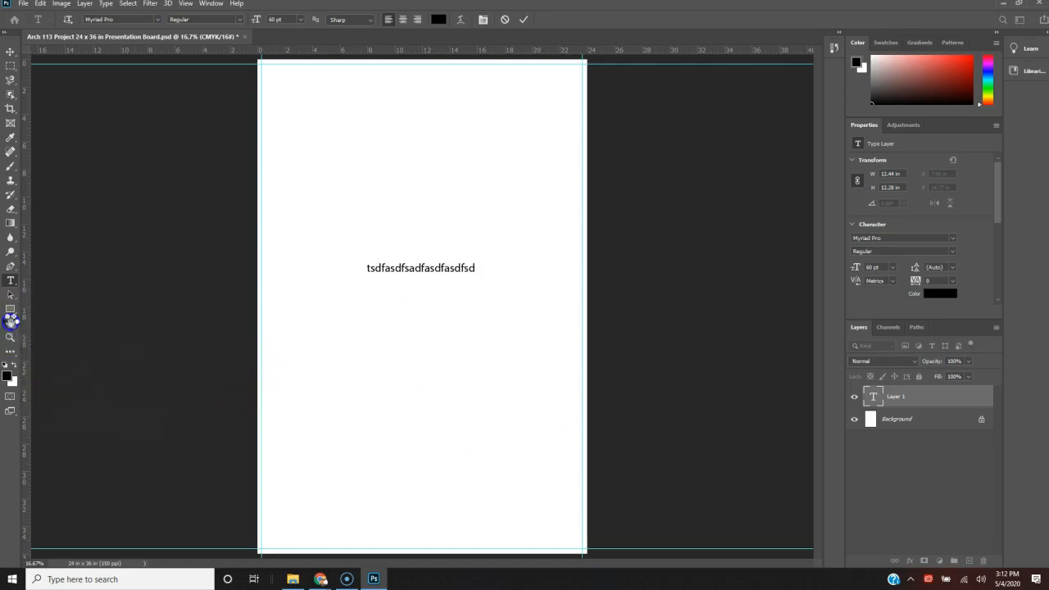
{"action": "left_click_drag", "start_coordinate": [432, 275], "coordinate": [487, 312]}
{"action": "left_click_drag", "start_coordinate": [383, 304], "coordinate": [401, 313]}
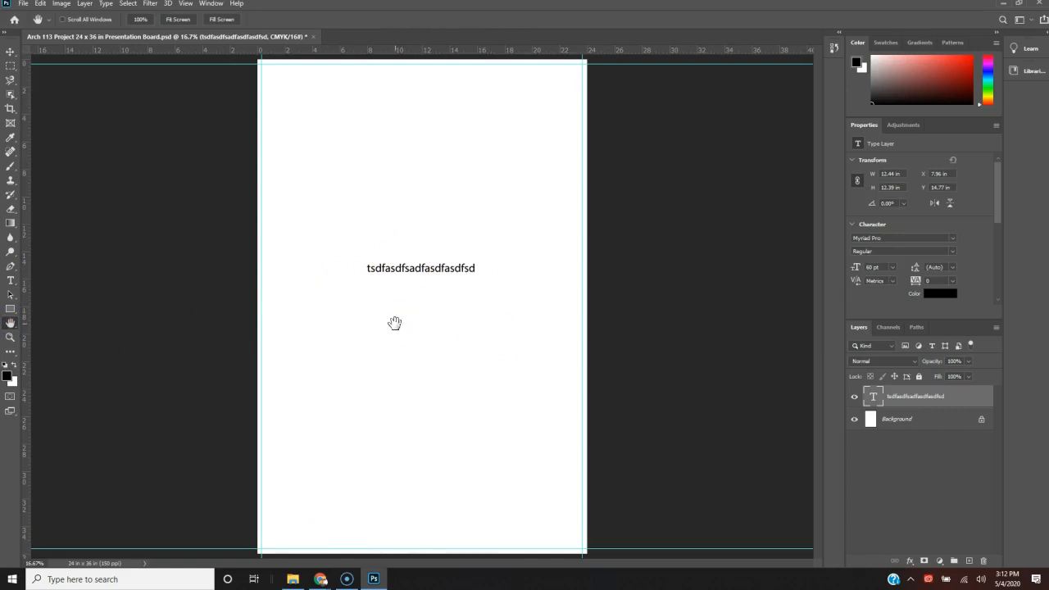
{"action": "left_click", "coordinate": [396, 324]}
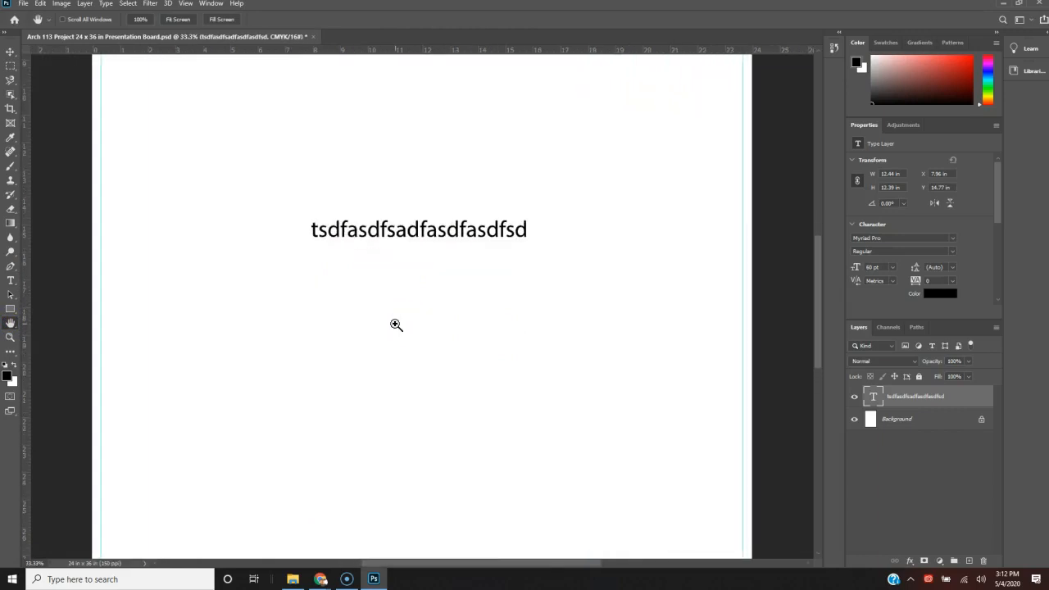
{"action": "key", "text": "ctrl+minus"}
{"action": "key", "text": "ctrl+minus"}
{"action": "key", "text": "ctrl+minus"}
{"action": "key", "text": "ctrl+minus"}
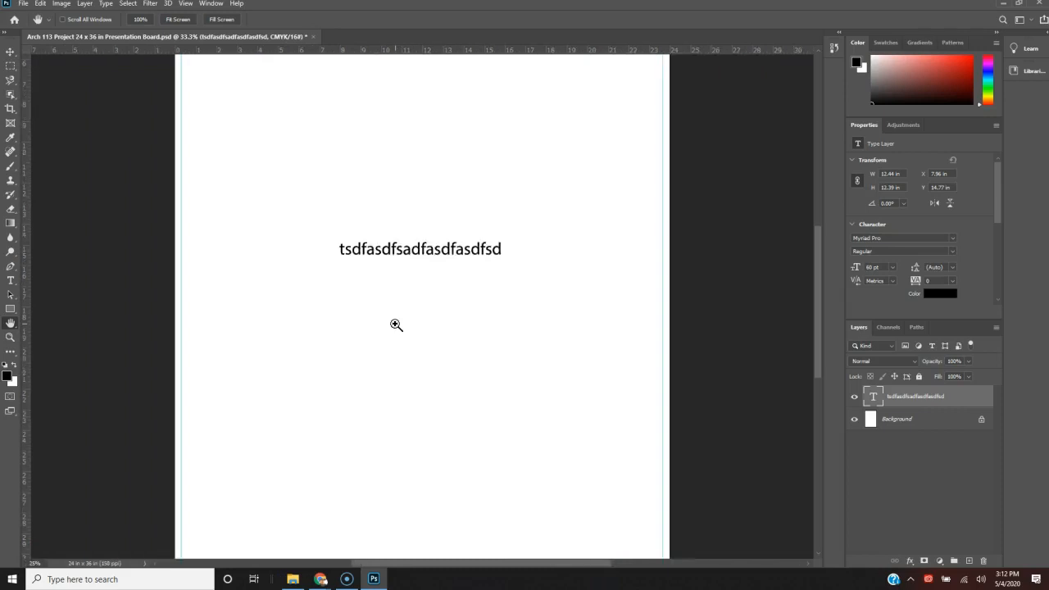
{"action": "key", "text": "ctrl+plus"}
{"action": "key", "text": "ctrl+plus"}
{"action": "key", "text": "ctrl+plus"}
{"action": "key", "text": "ctrl+plus"}
{"action": "key", "text": "ctrl+plus"}
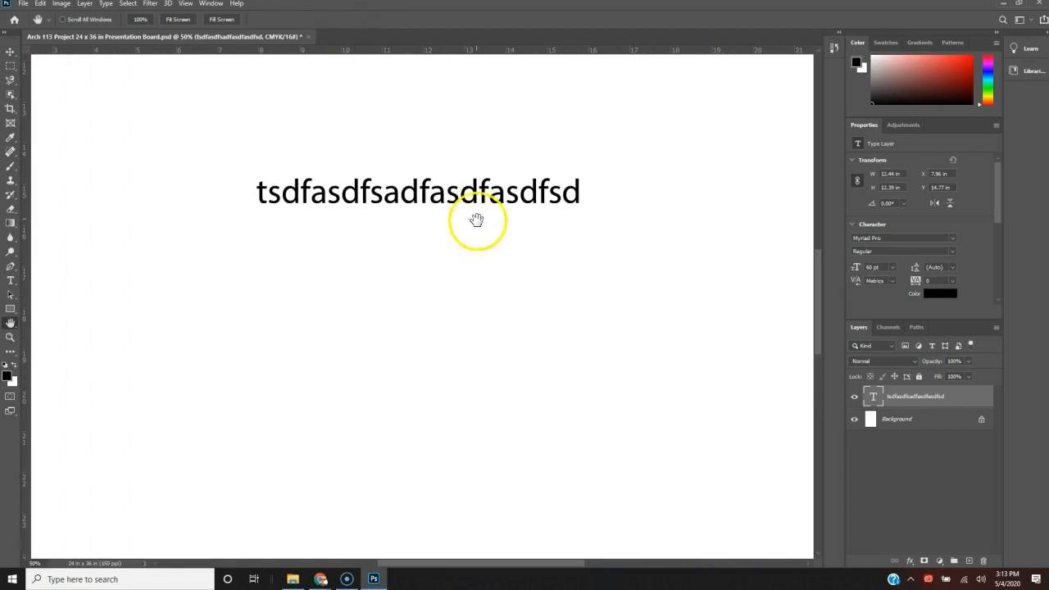
{"action": "left_click_drag", "start_coordinate": [601, 306], "coordinate": [401, 314]}
{"action": "left_click_drag", "start_coordinate": [281, 304], "coordinate": [646, 369]}
{"action": "left_click_drag", "start_coordinate": [377, 304], "coordinate": [165, 218]}
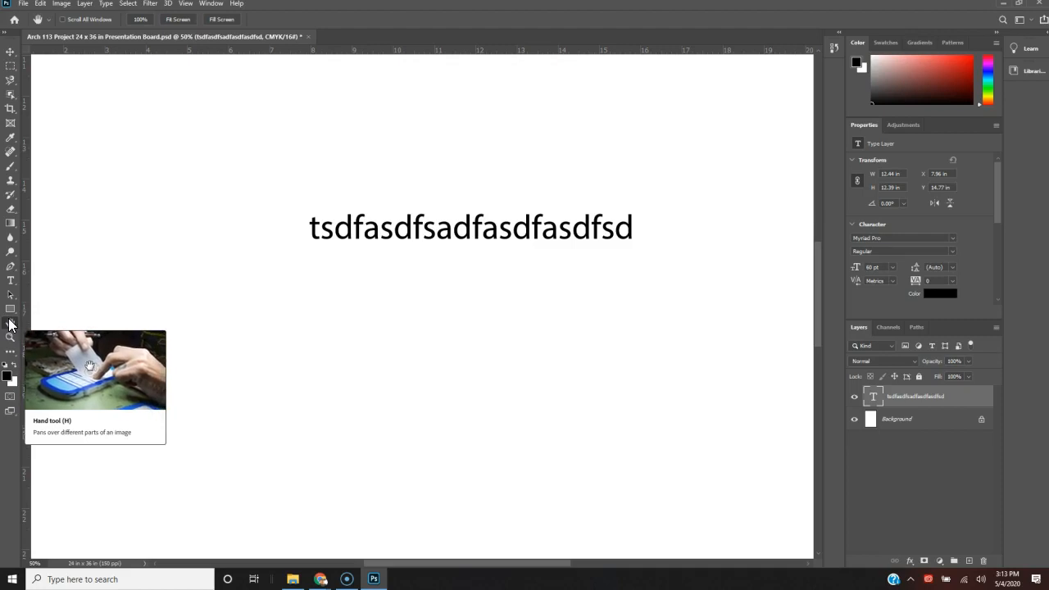
{"action": "left_click", "coordinate": [266, 368]}
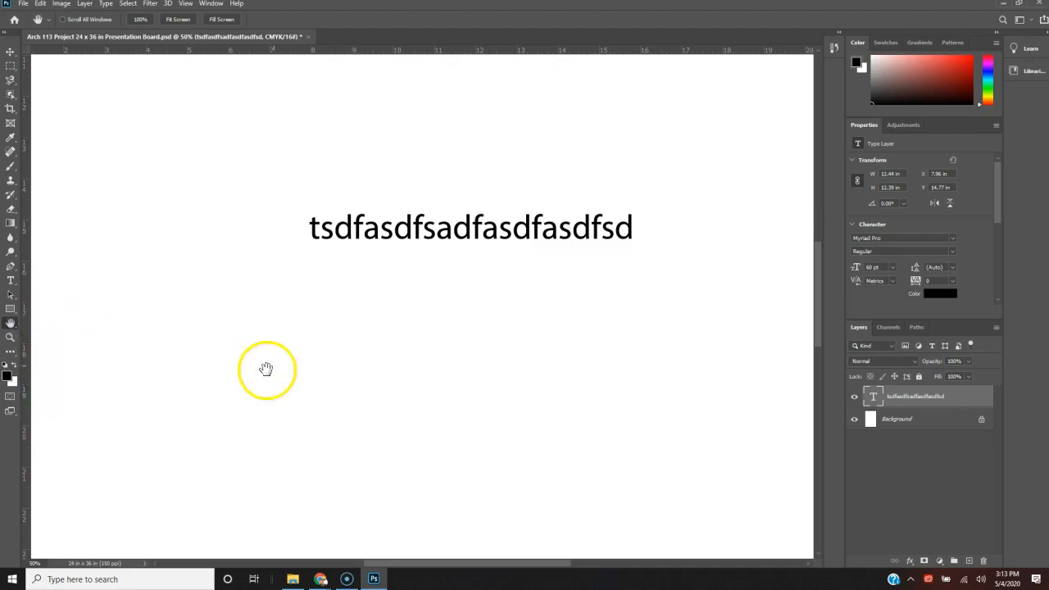
Step: Swap the foreground and background colors back and forth, ending with black as the foreground color
{"action": "left_click", "coordinate": [13, 365]}
{"action": "left_click", "coordinate": [13, 366]}
{"action": "left_click", "coordinate": [13, 365]}
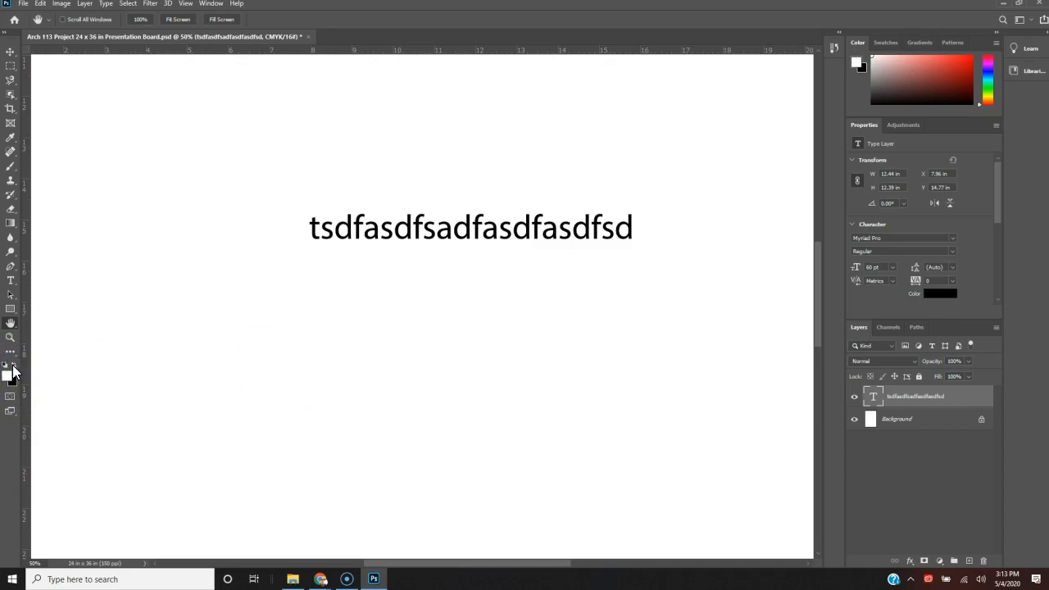
{"action": "left_click", "coordinate": [13, 365]}
{"action": "left_click", "coordinate": [13, 366]}
{"action": "left_click", "coordinate": [14, 366]}
{"action": "left_click", "coordinate": [14, 366]}
{"action": "left_click", "coordinate": [14, 366]}
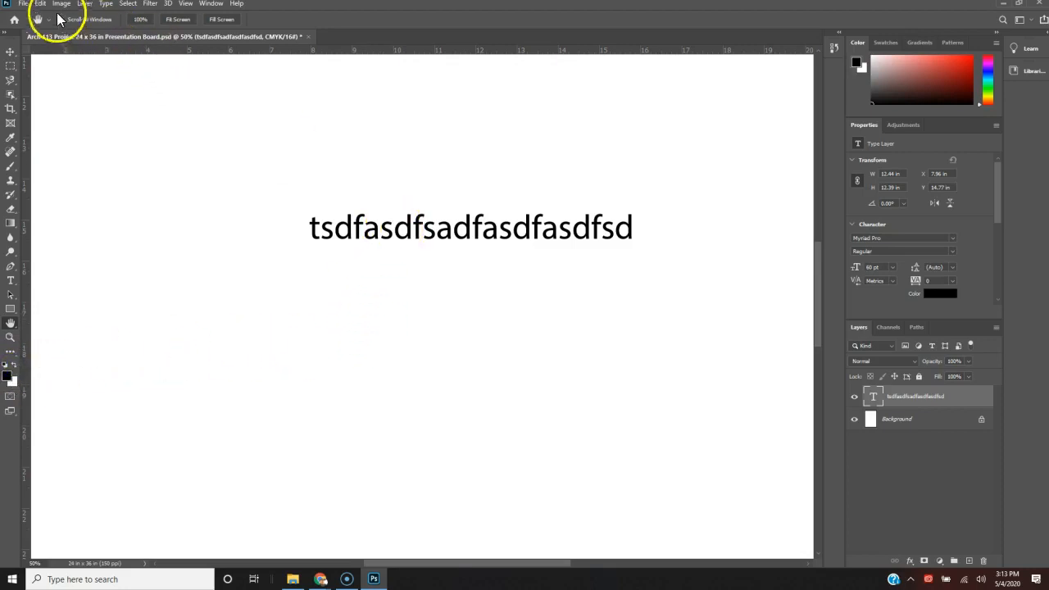
Step: Look through the file, editing, image and layer commands, including the image rotation options, and deselect the text layer
{"action": "left_click", "coordinate": [24, 4]}
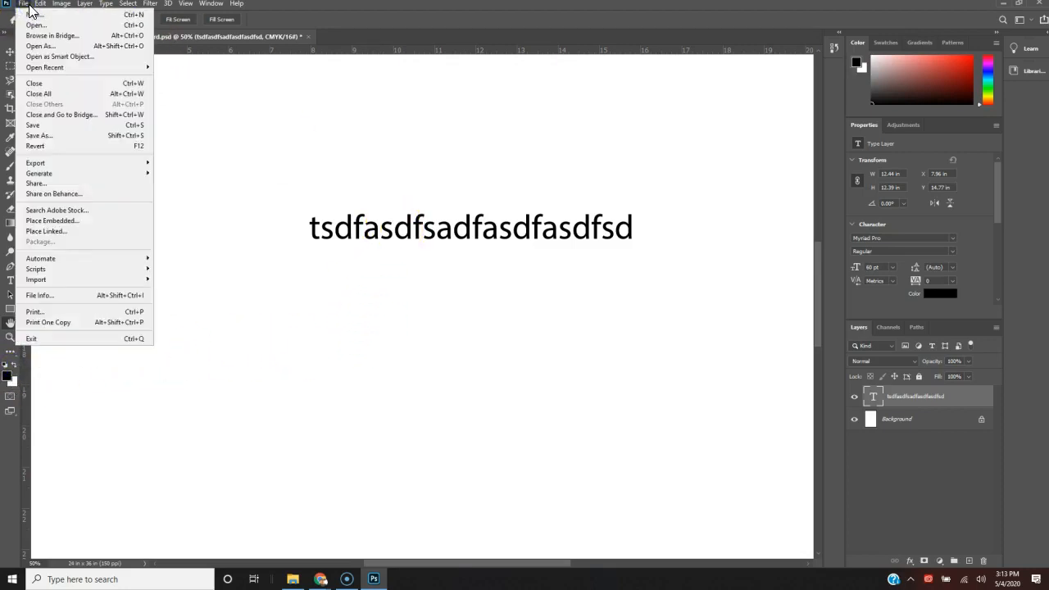
{"action": "mouse_move", "coordinate": [39, 4]}
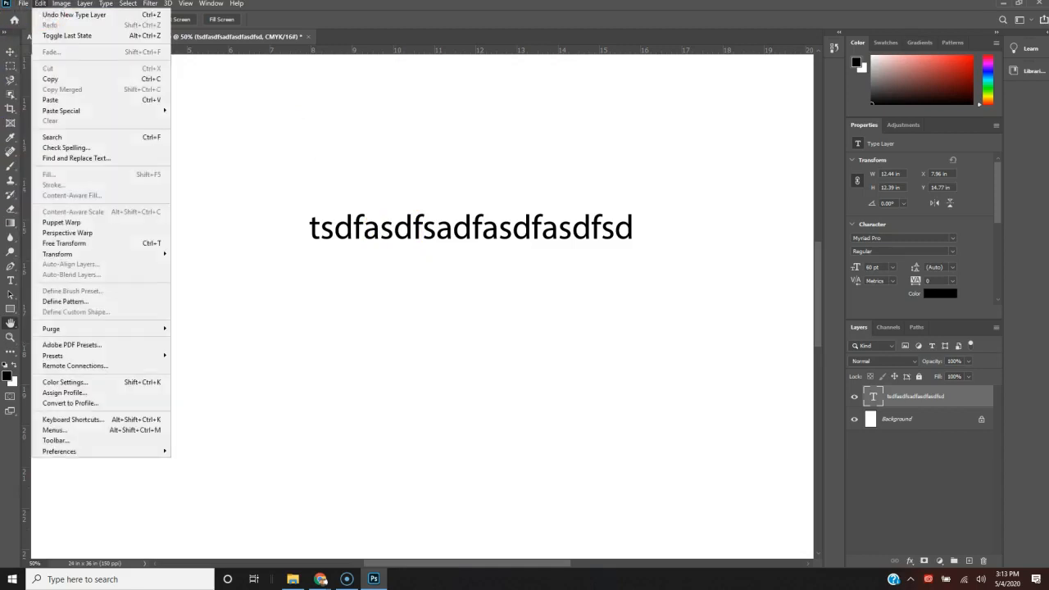
{"action": "left_click", "coordinate": [62, 3]}
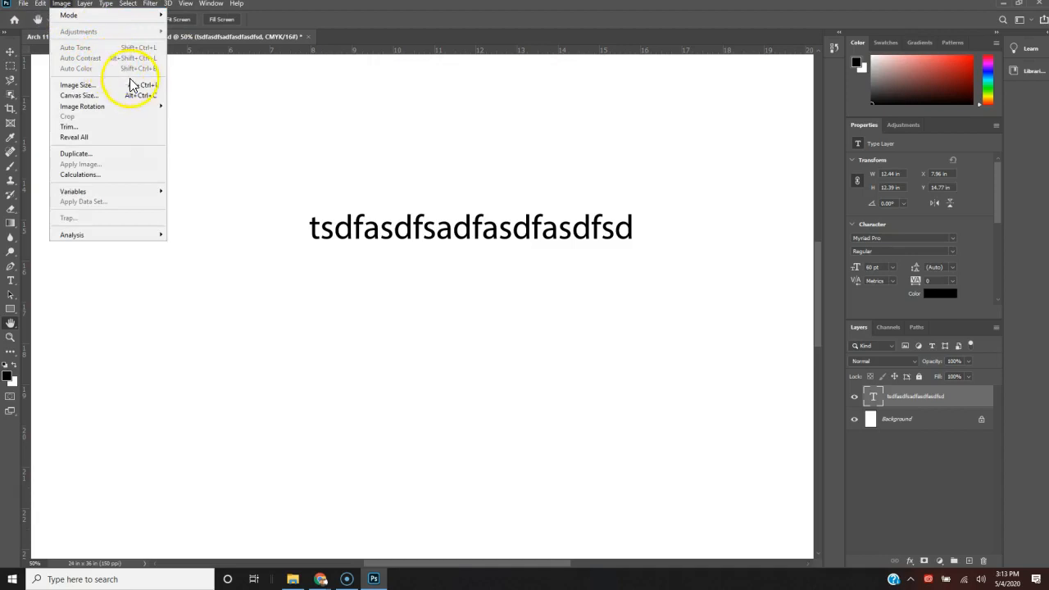
{"action": "mouse_move", "coordinate": [121, 111]}
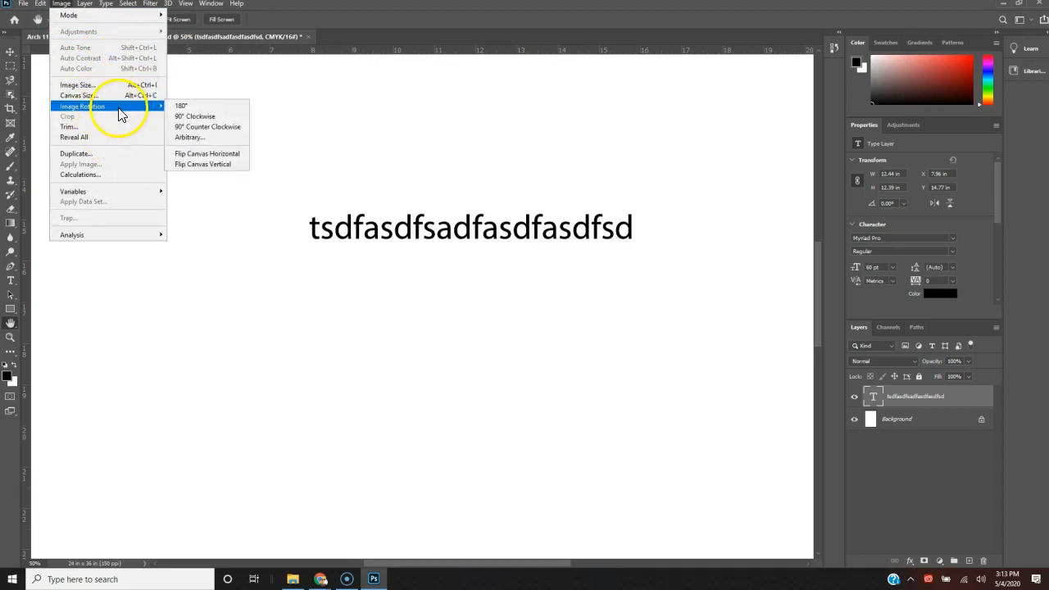
{"action": "mouse_move", "coordinate": [89, 8]}
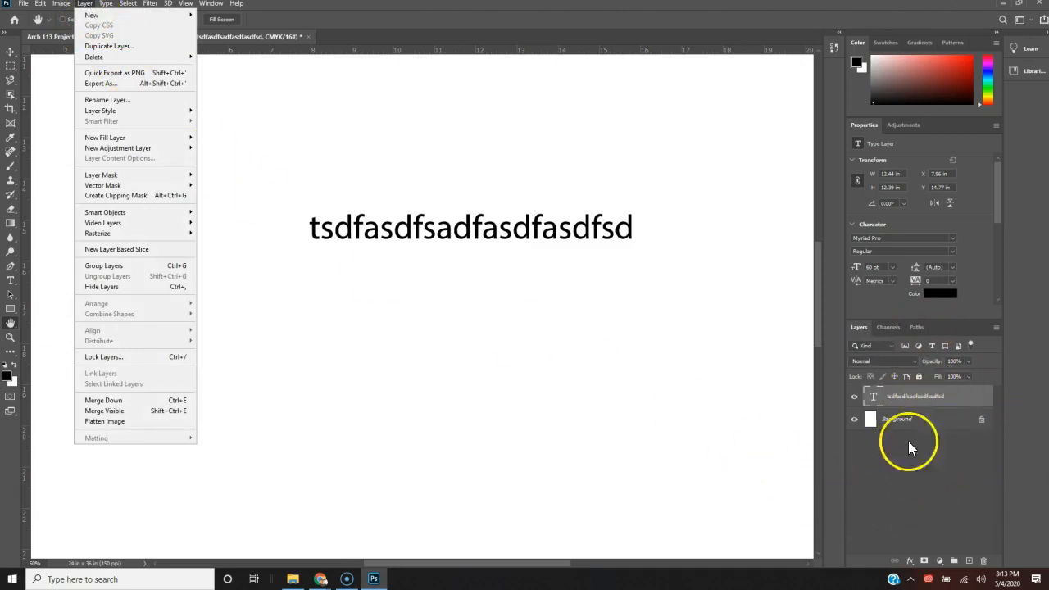
{"action": "left_click", "coordinate": [924, 467]}
{"action": "left_click", "coordinate": [924, 467]}
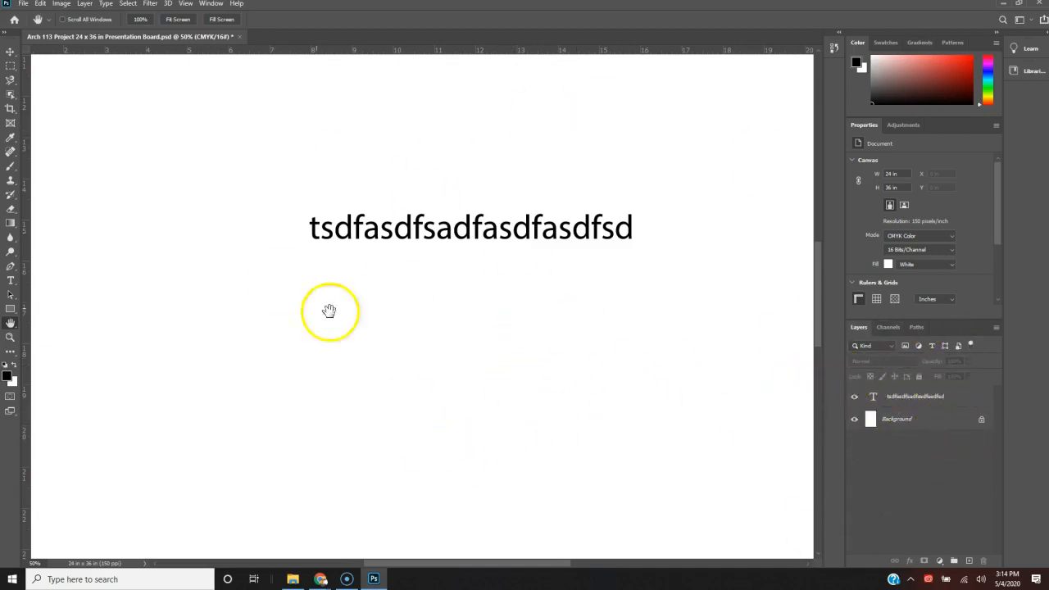
{"action": "scroll", "coordinate": [795, 420], "scroll_direction": "up", "scroll_amount": 1}
{"action": "scroll", "coordinate": [796, 420], "scroll_direction": "up", "scroll_amount": 3}
{"action": "scroll", "coordinate": [794, 421], "scroll_direction": "down", "scroll_amount": 1}
{"action": "scroll", "coordinate": [794, 421], "scroll_direction": "down", "scroll_amount": 3}
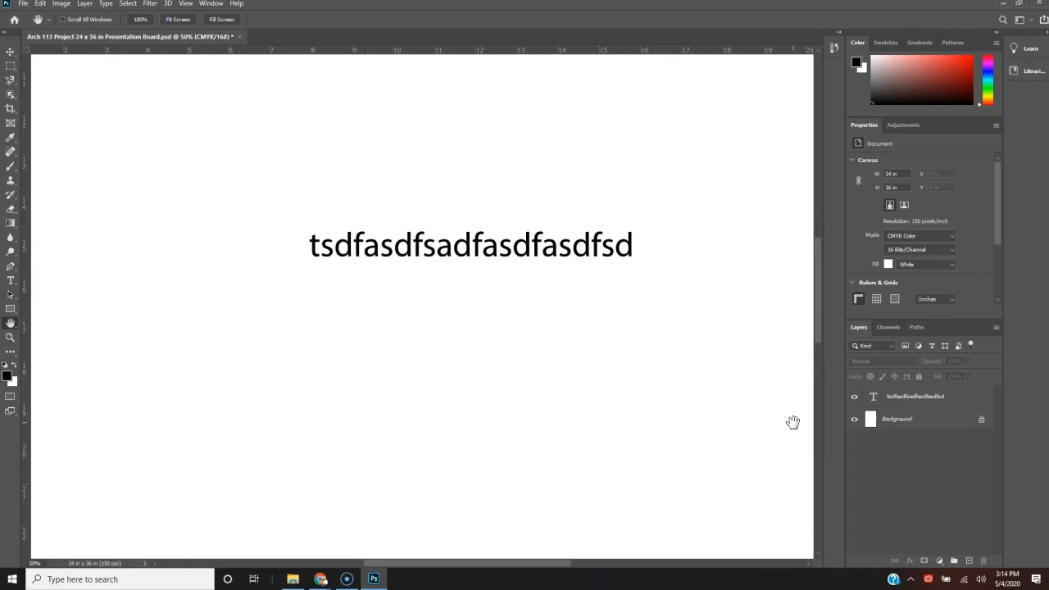